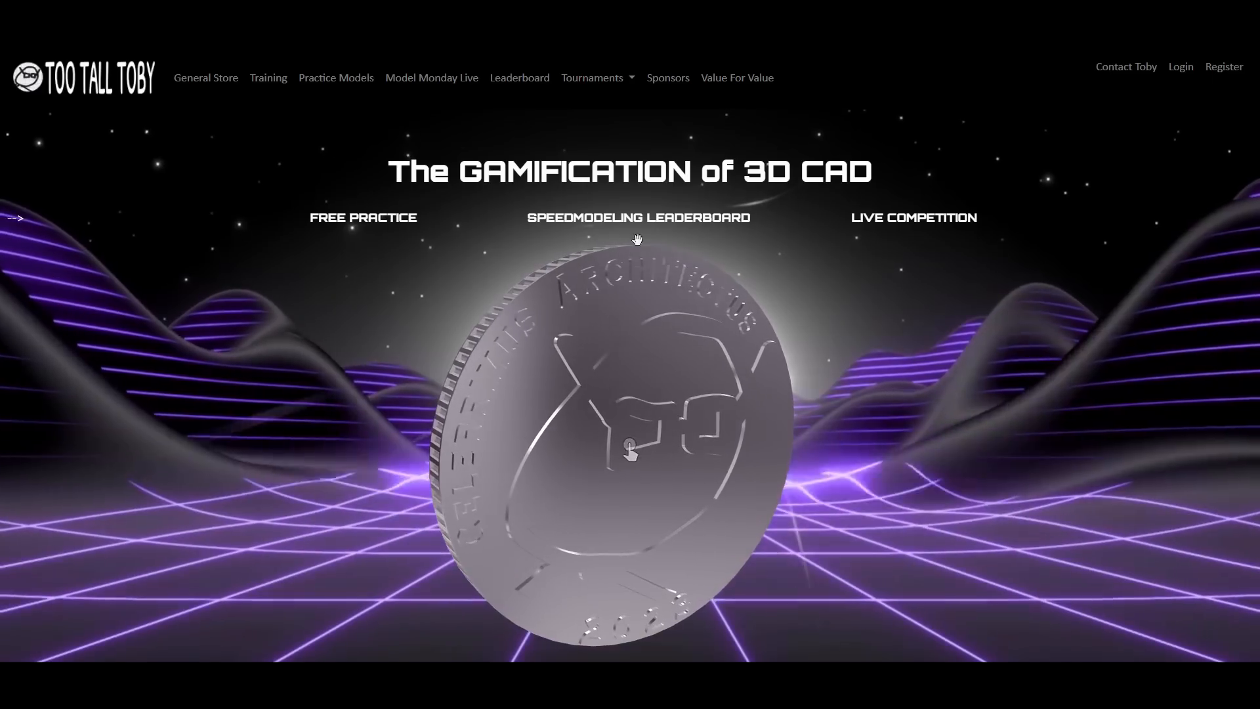
# Open the Practice Models page and browse the first practice models
pyautogui.click(363, 79)
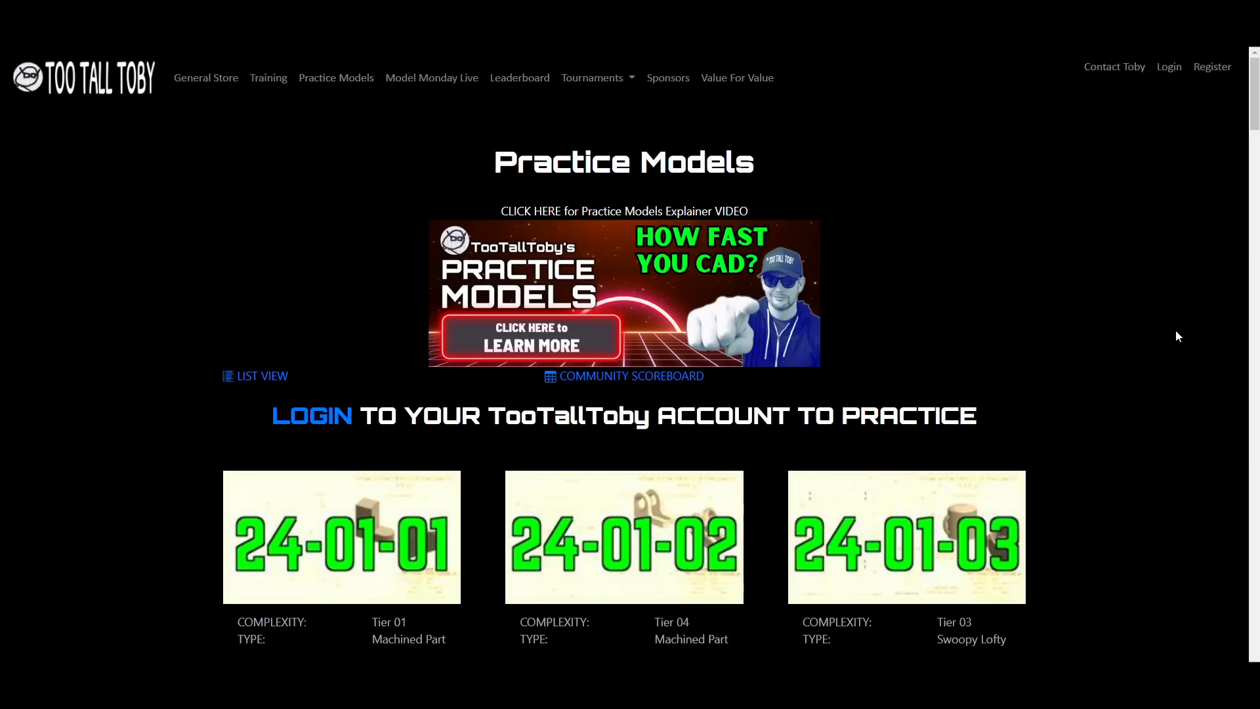
pyautogui.scroll(-5, 1175, 330)
pyautogui.scroll(-2, 1175, 332)
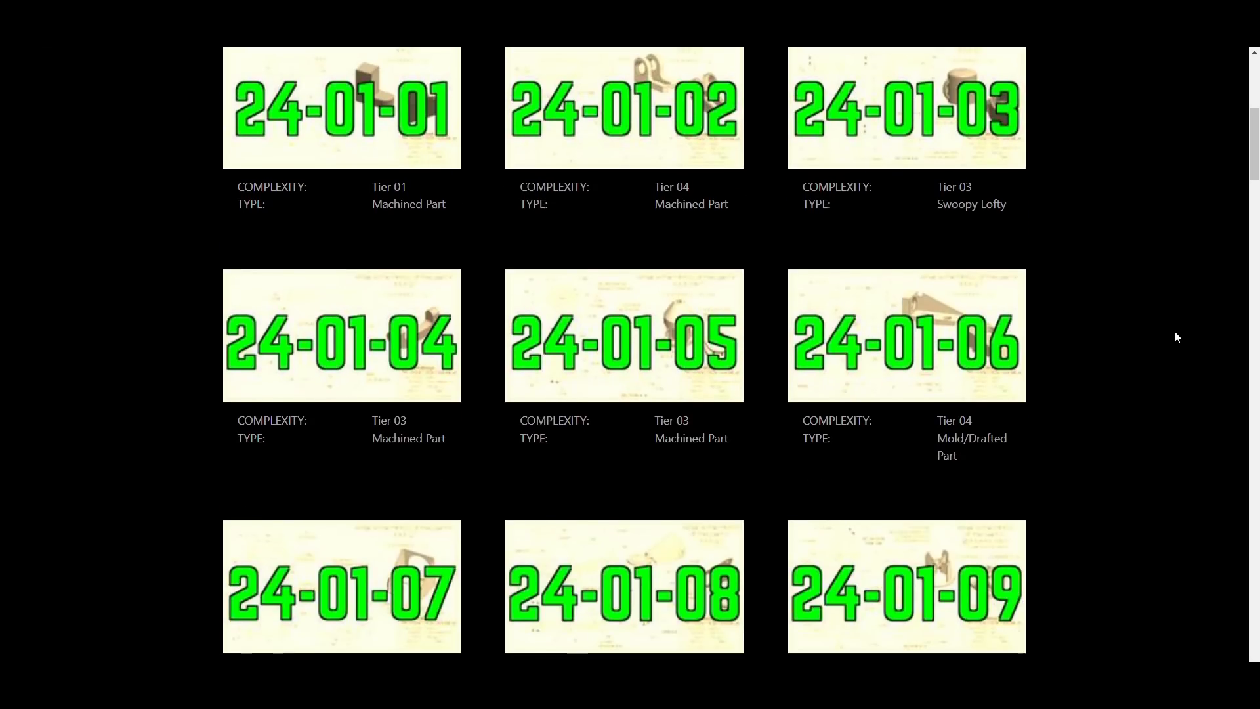
pyautogui.scroll(-20, 1175, 331)
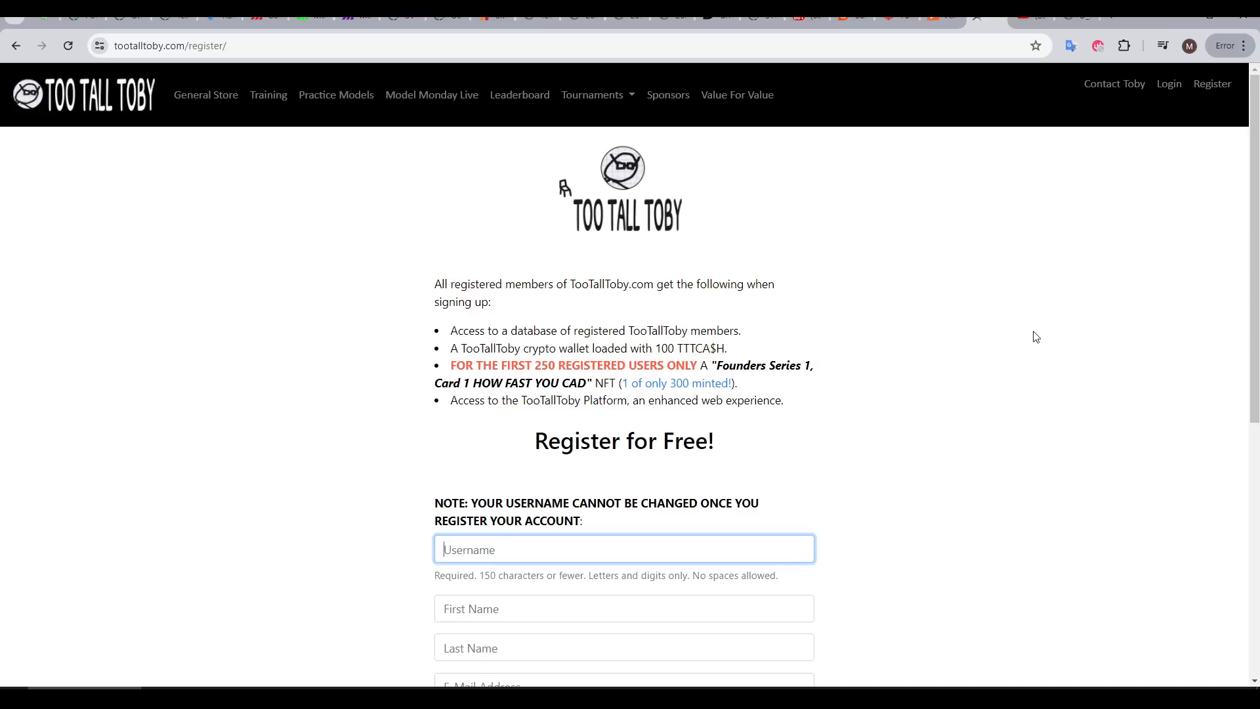
# Fill in the registration form with the username, first name and last name
pyautogui.scroll(-4, 1036, 337)
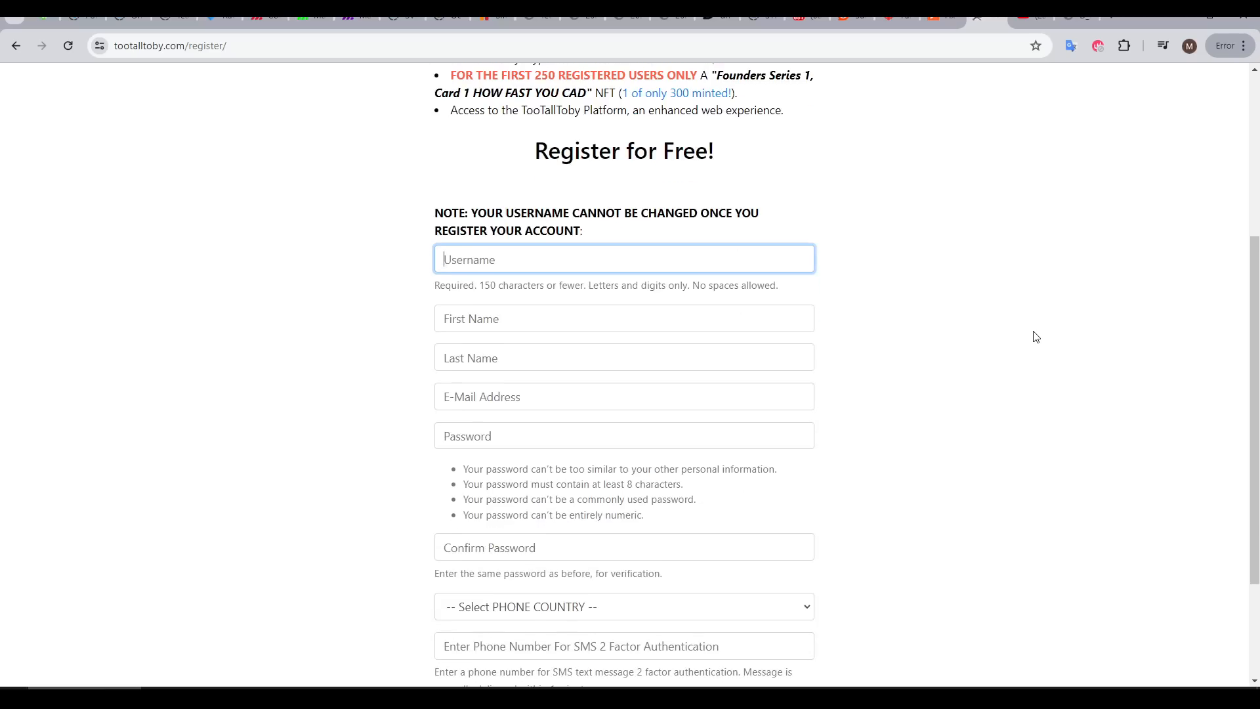
pyautogui.write('TeachingTech')
pyautogui.press('Tab')
pyautogui.write('M')
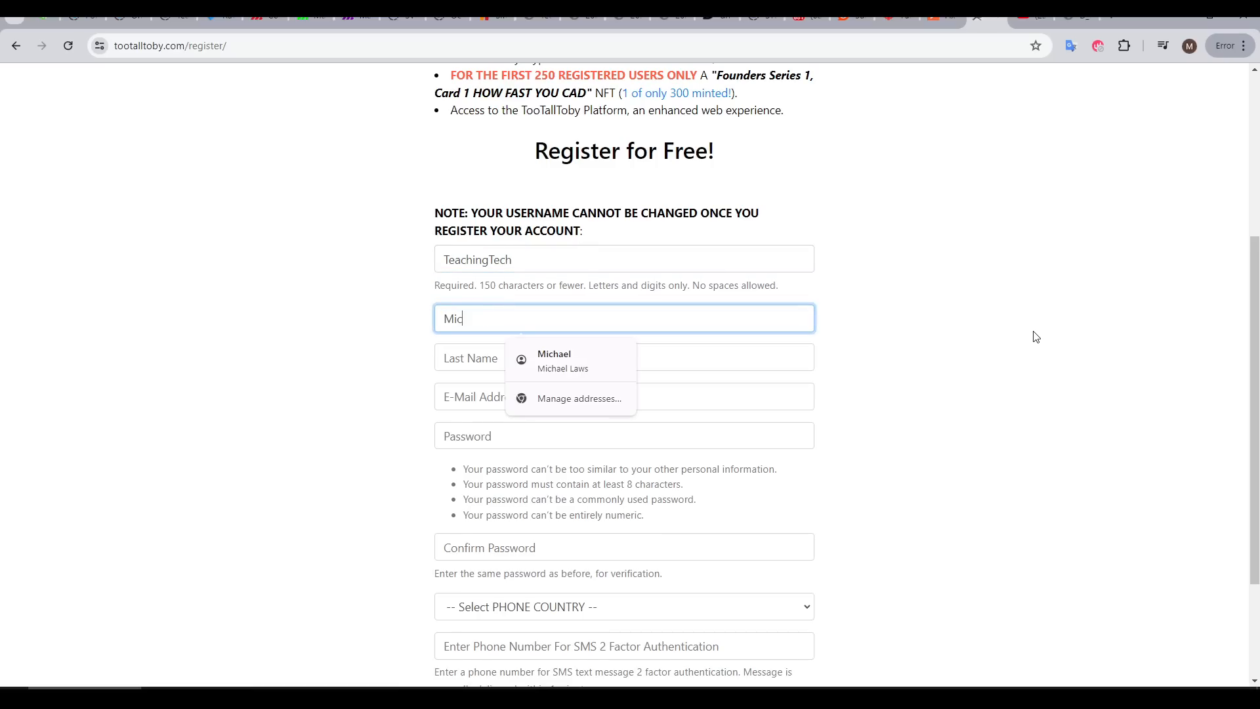
pyautogui.press('Tab')
pyautogui.write('Laws')
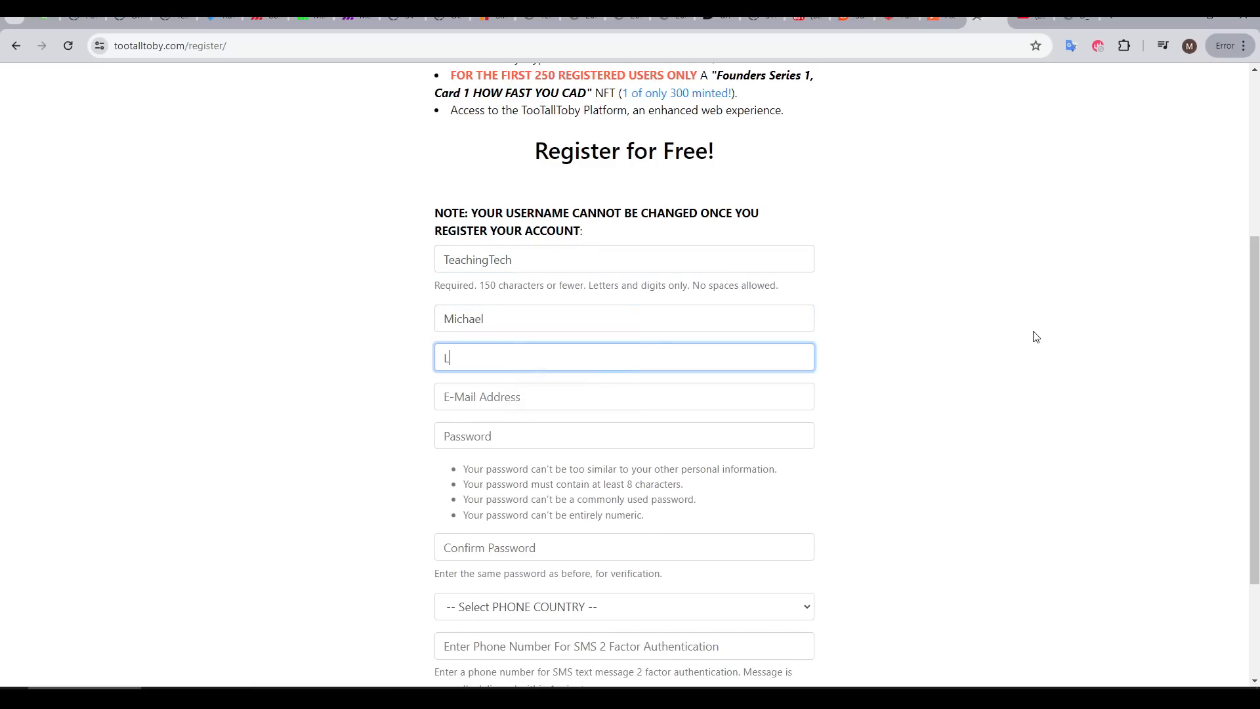
pyautogui.press('Tab')
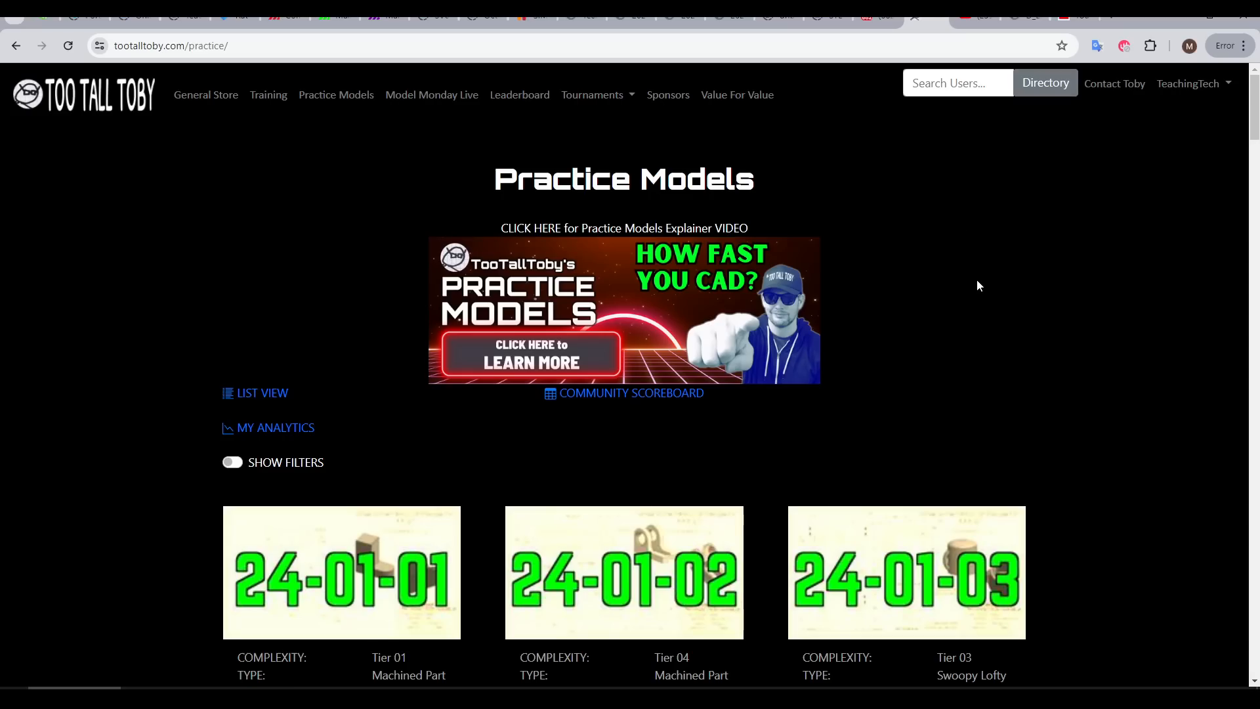
# Start the timed practice session for model 24-01-02 and reveal its drawing
pyautogui.scroll(-5, 975, 278)
pyautogui.click(670, 360)
pyautogui.scroll(-5, 749, 315)
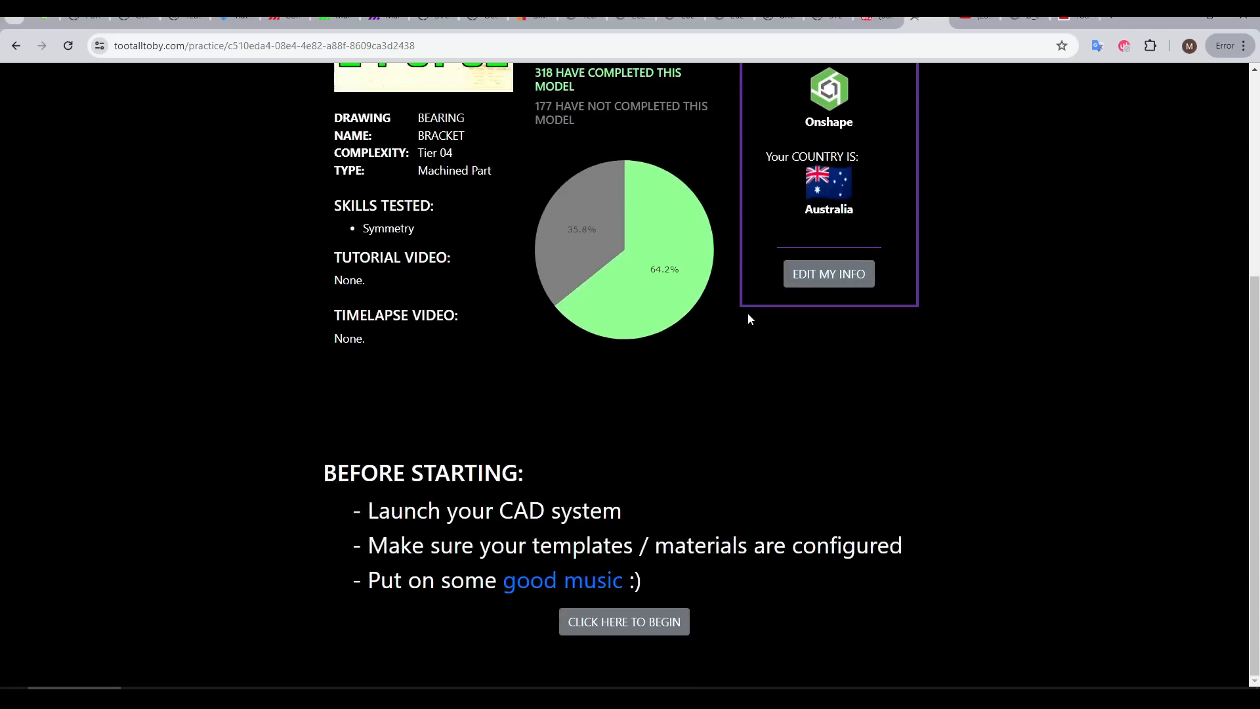
pyautogui.click(644, 625)
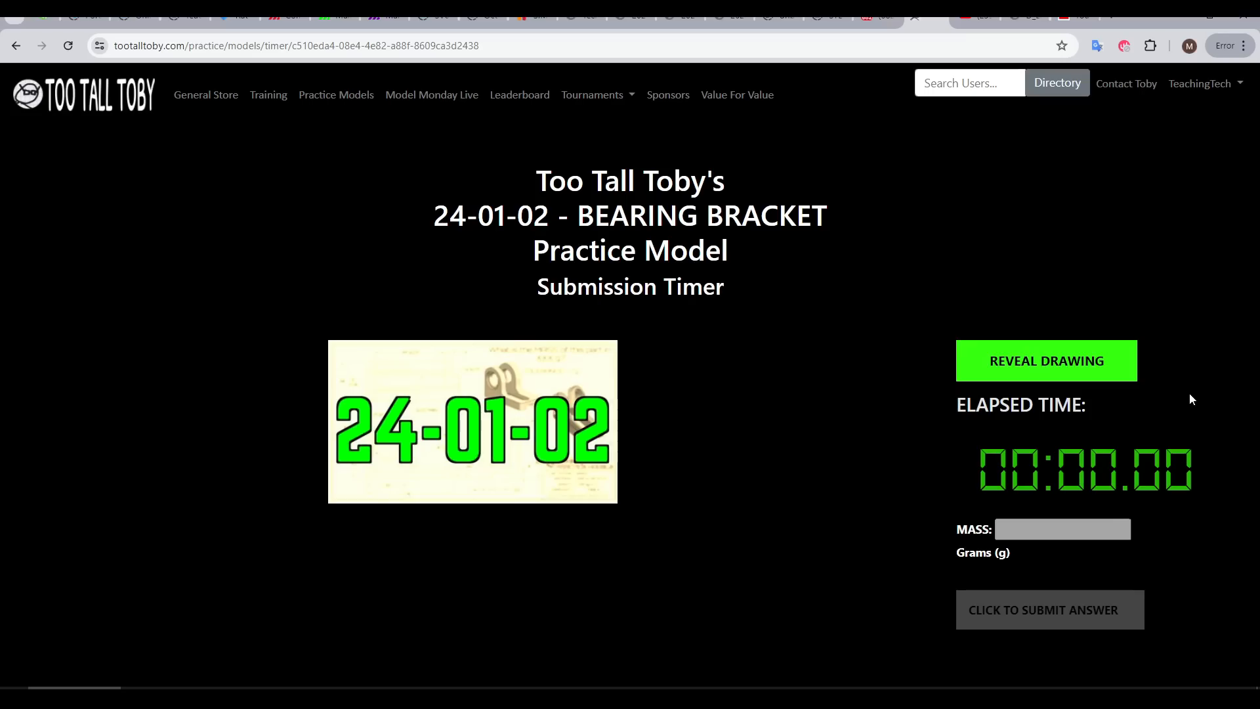
pyautogui.click(1083, 373)
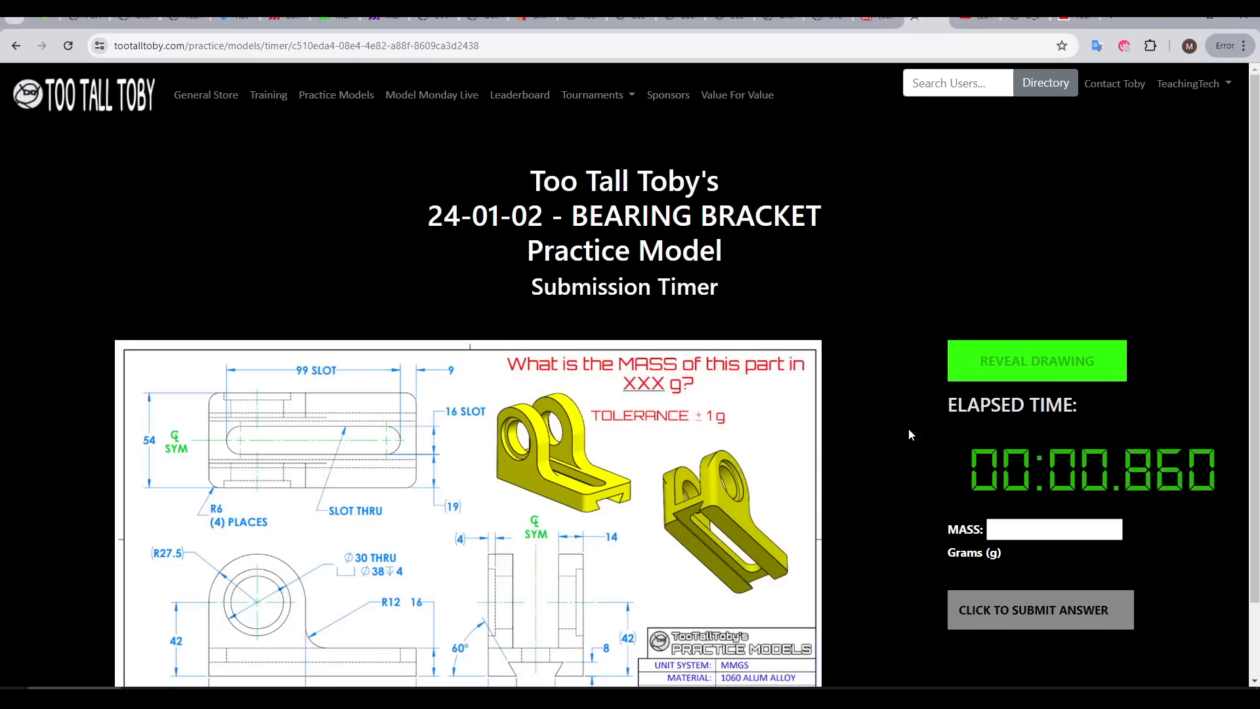
pyautogui.scroll(-1, 909, 428)
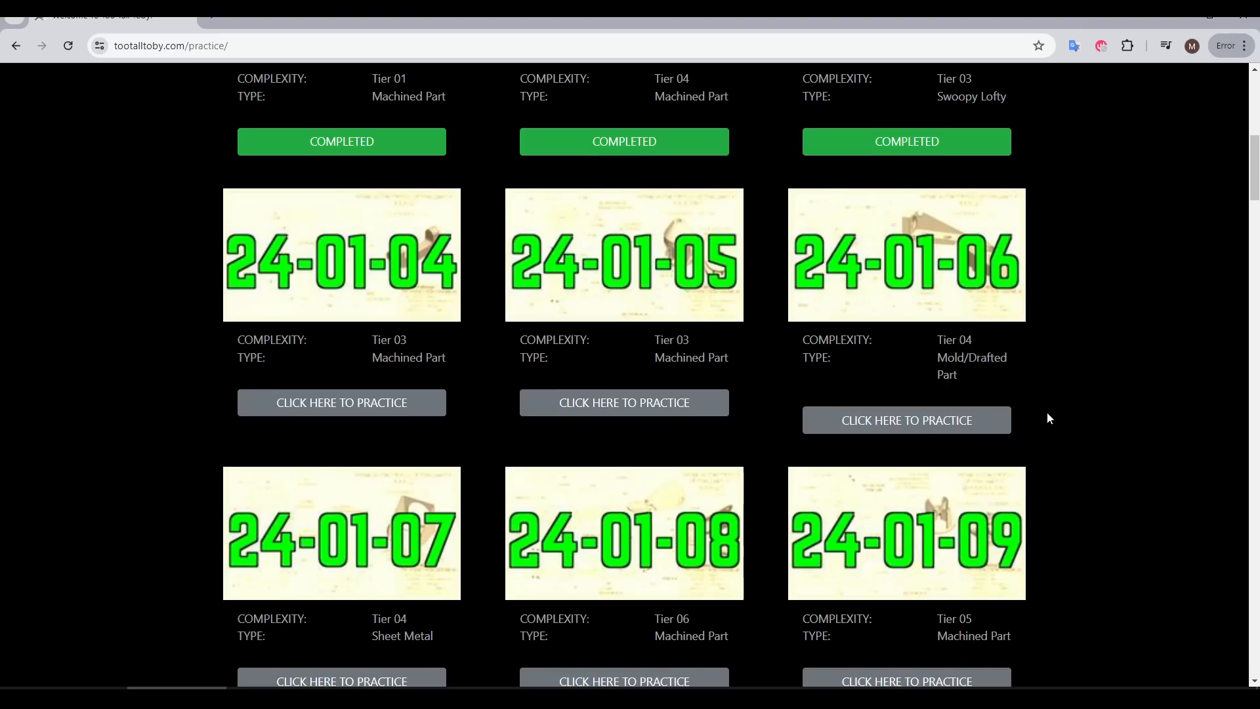
# Browse the practice model list through the 24-02, 24-03 and 24-04 series
pyautogui.scroll(-3, 1046, 412)
pyautogui.scroll(-14, 1049, 416)
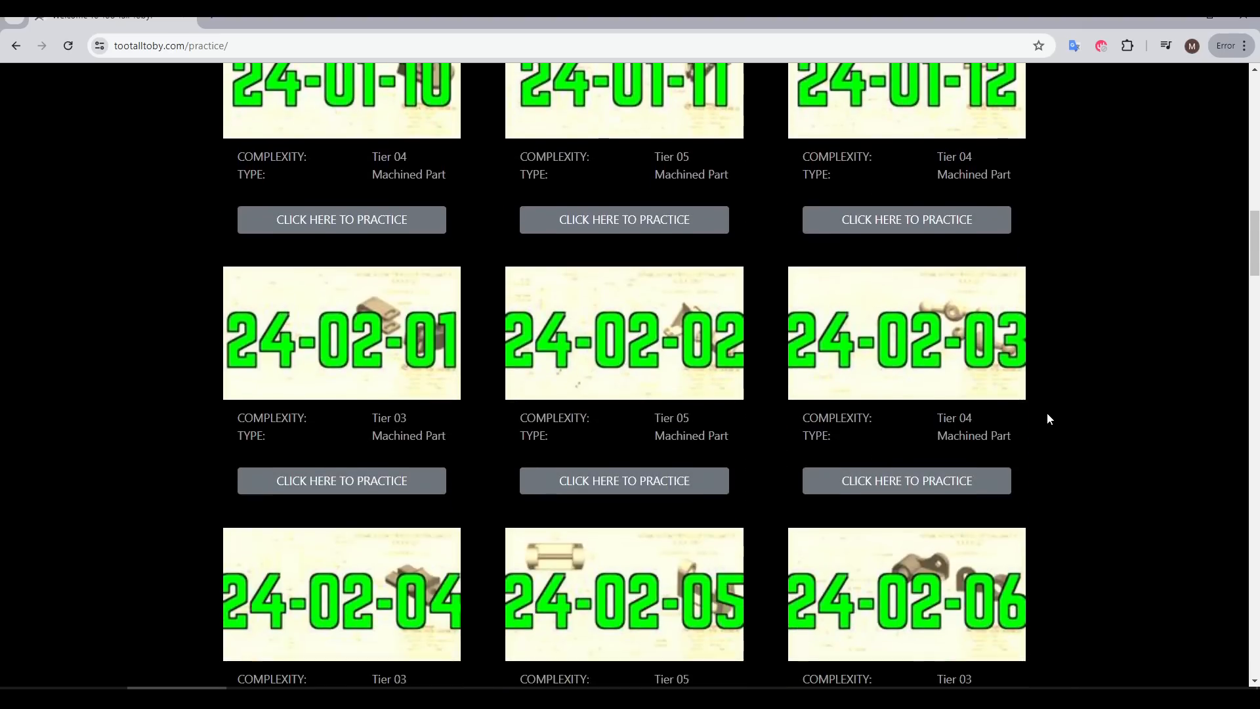
pyautogui.scroll(-14, 1048, 413)
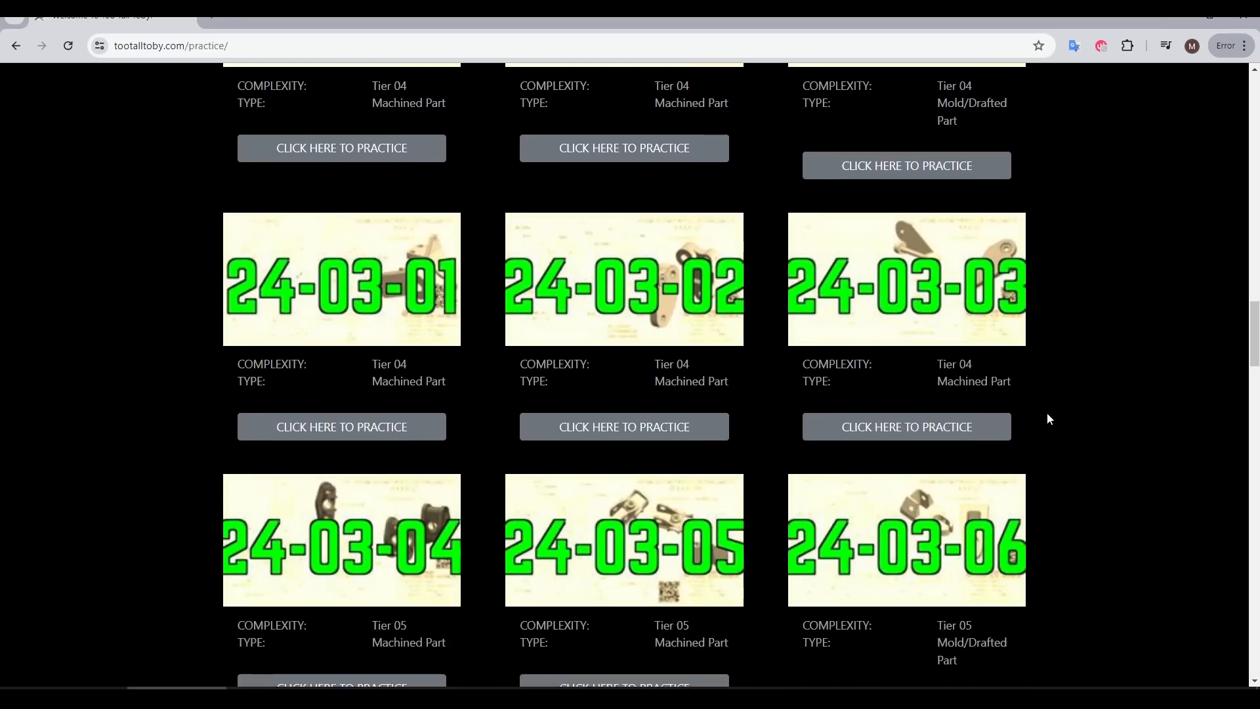
pyautogui.scroll(-15, 1048, 418)
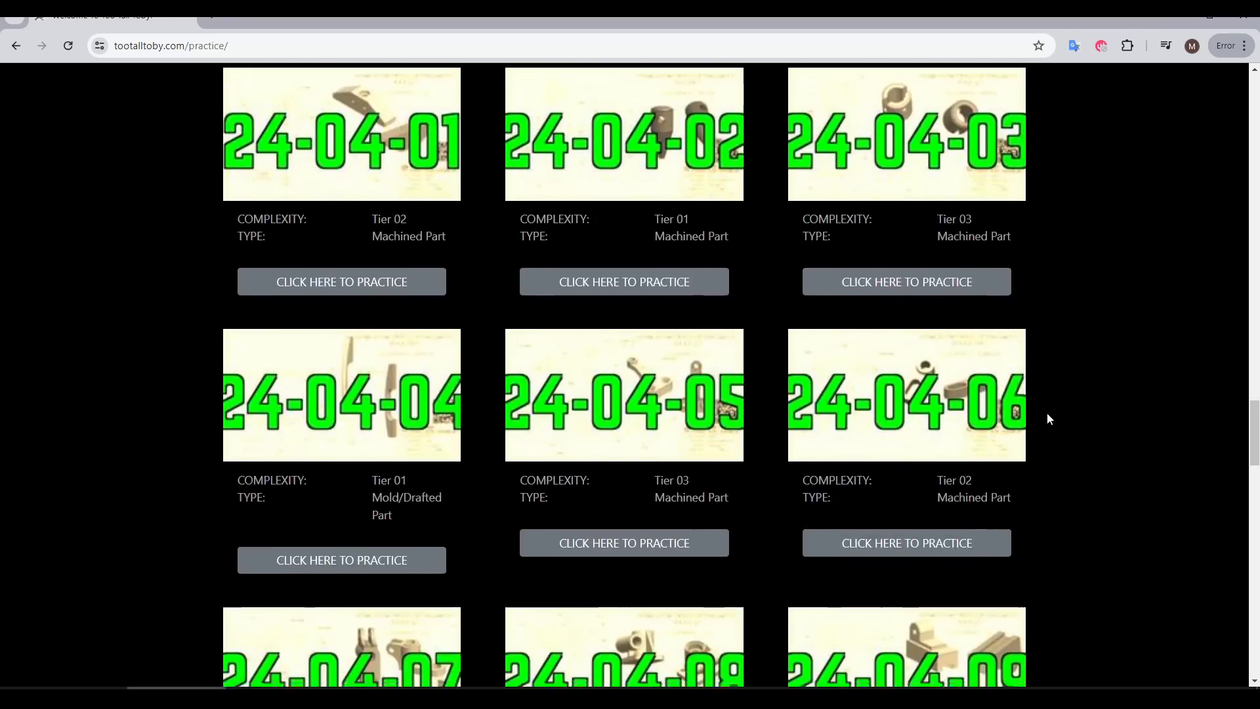
pyautogui.scroll(-4, 1048, 419)
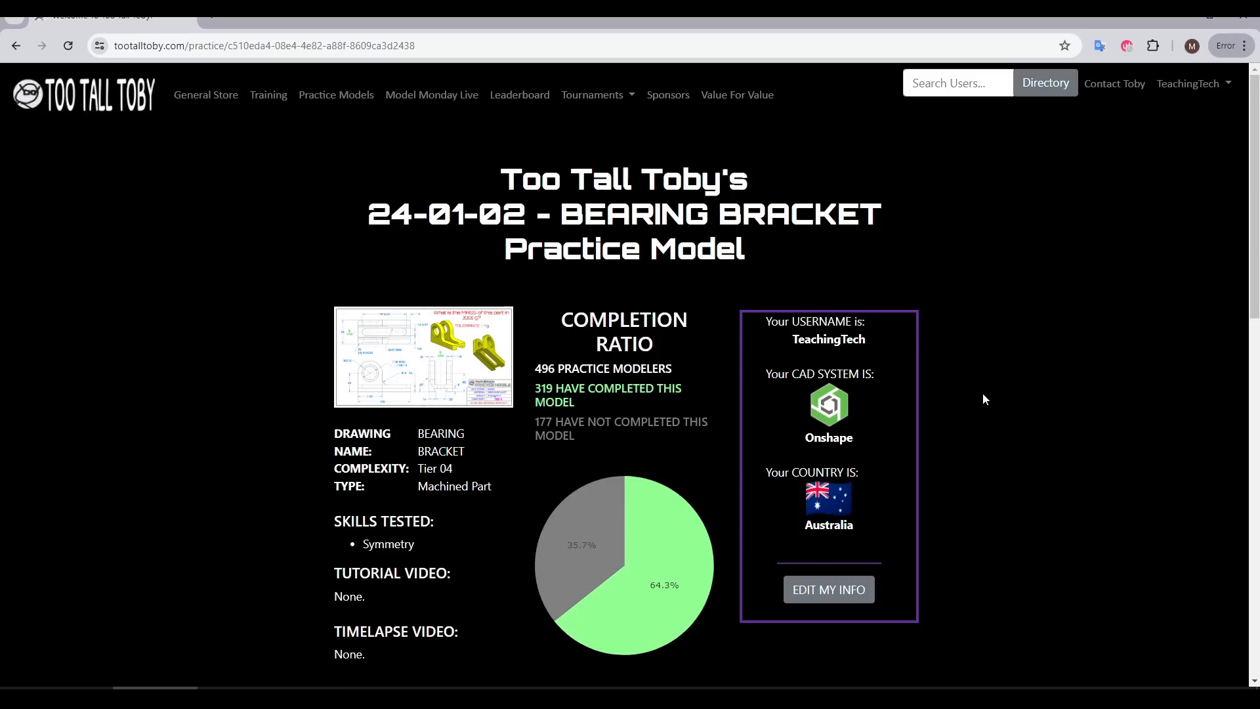
# Review the completion time comparison and time distribution for the 24-01-02 Bearing Bracket
pyautogui.scroll(-4, 984, 394)
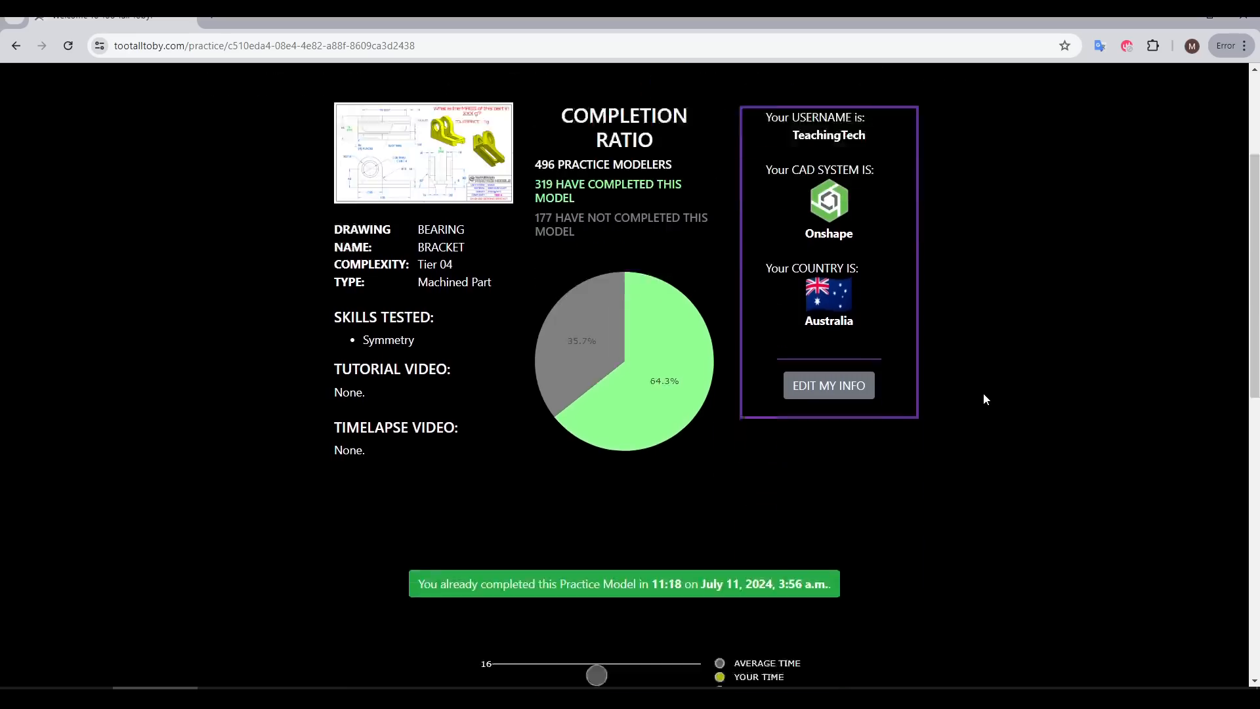
pyautogui.scroll(-3, 983, 398)
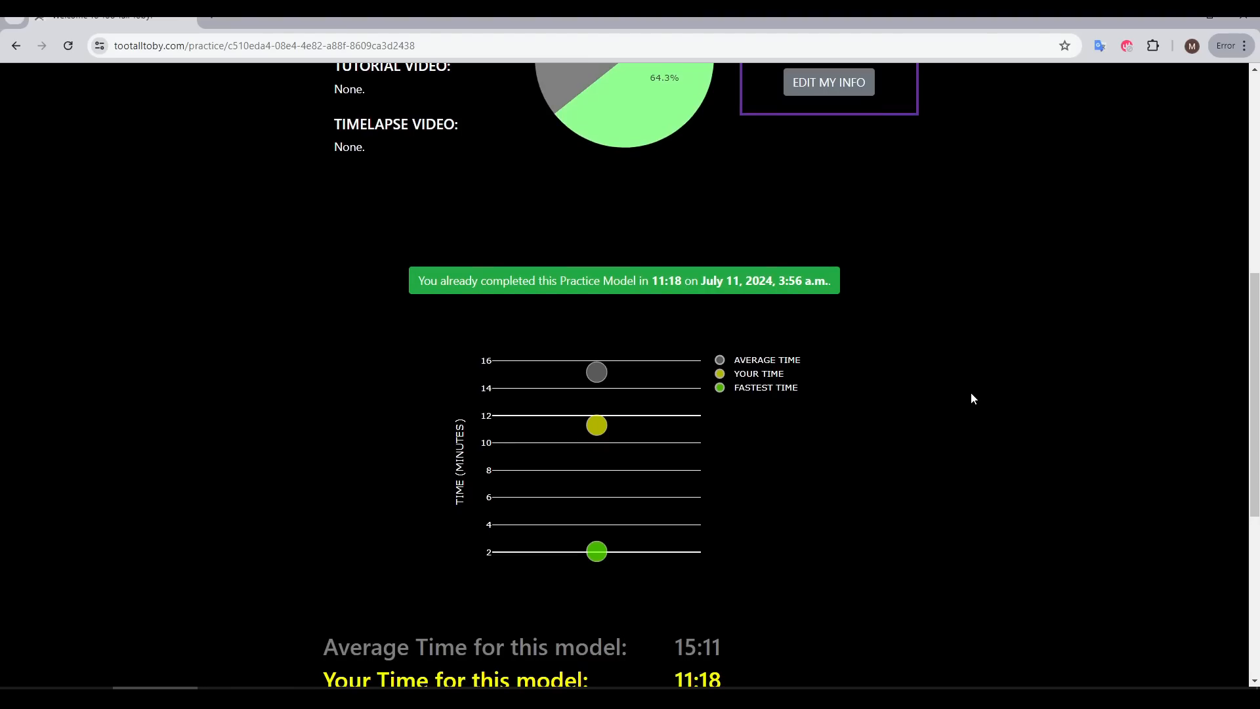
pyautogui.scroll(-6, 973, 398)
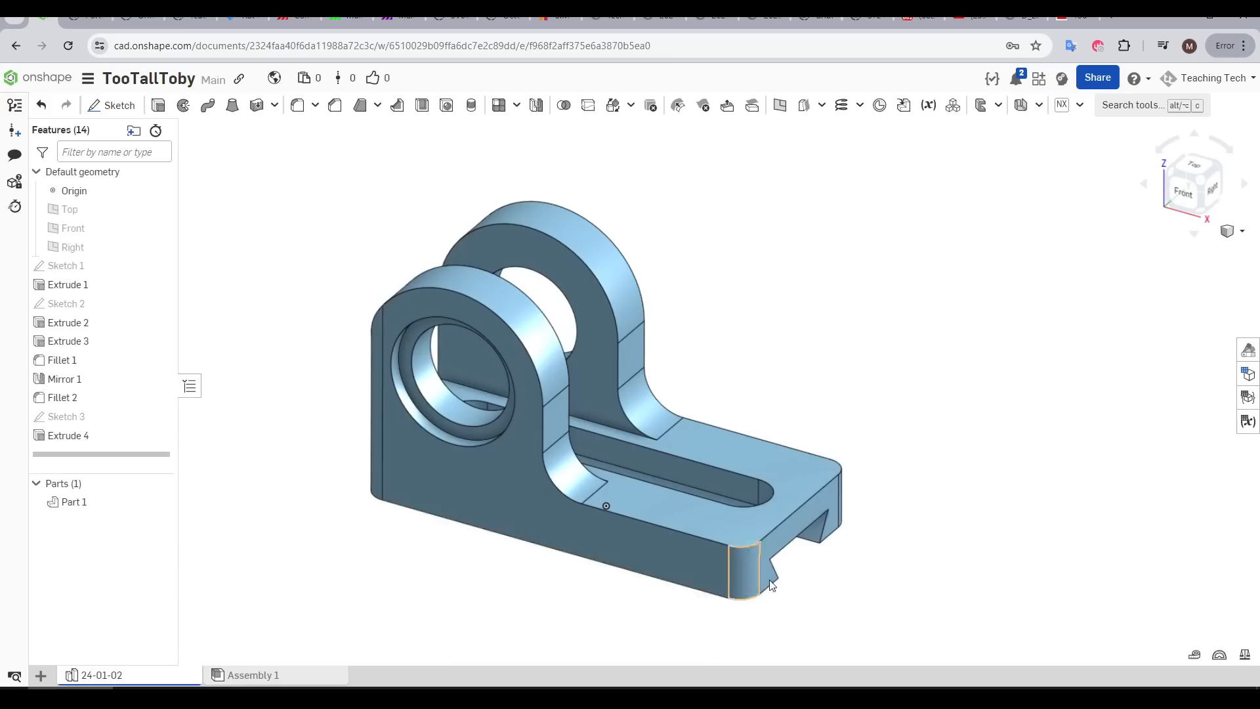
# Switch to Onshape and display the mass properties of Part 1 in the 24-01-02 part studio
pyautogui.moveTo(768, 585); pyautogui.dragTo(842, 631, button='right')
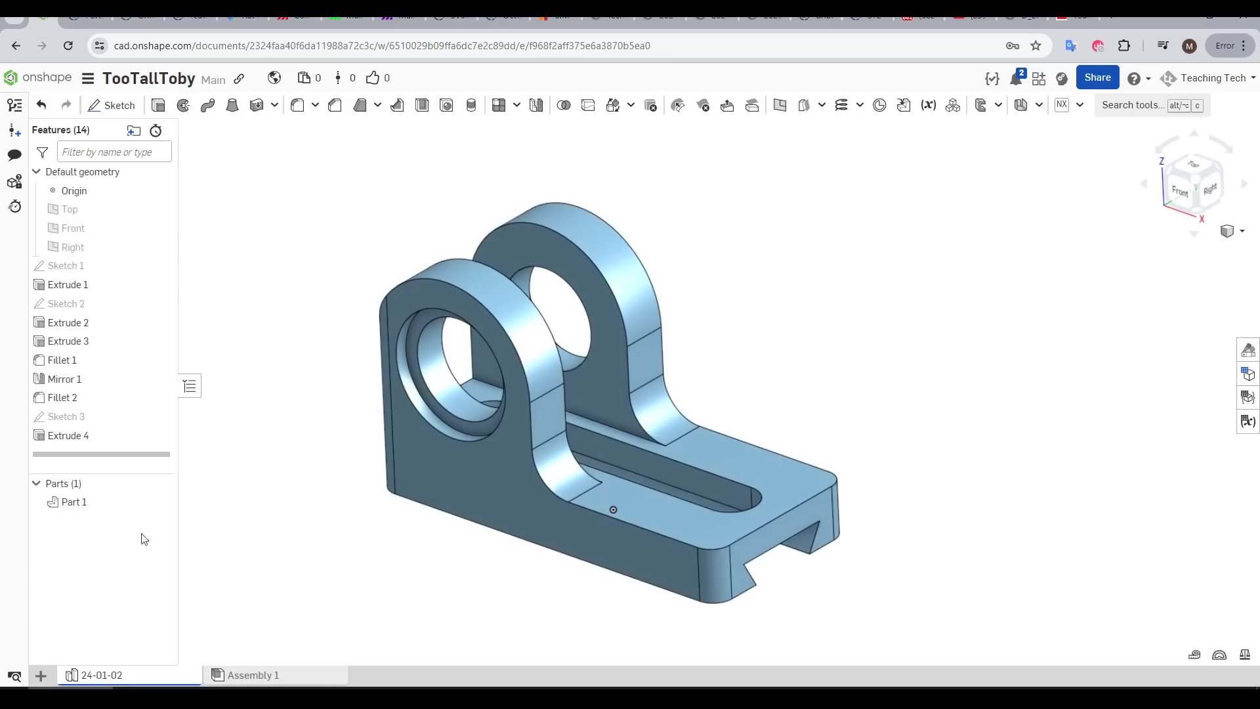
pyautogui.click(113, 503)
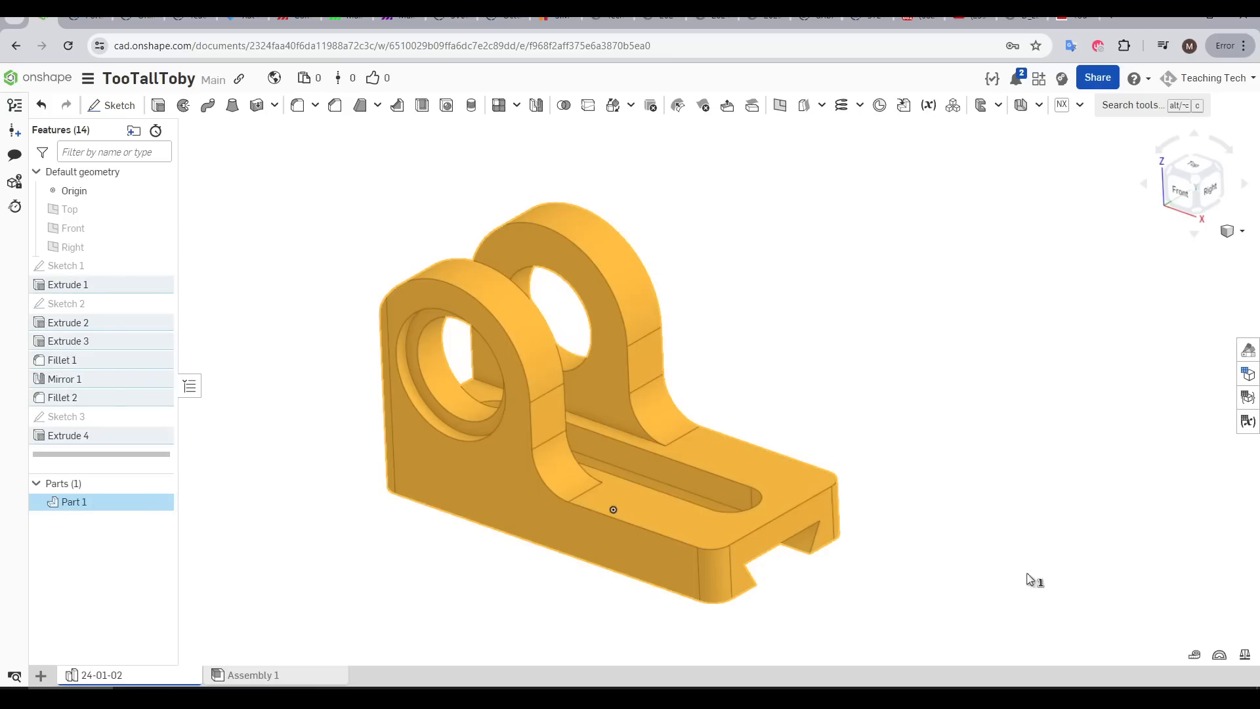
pyautogui.click(1246, 657)
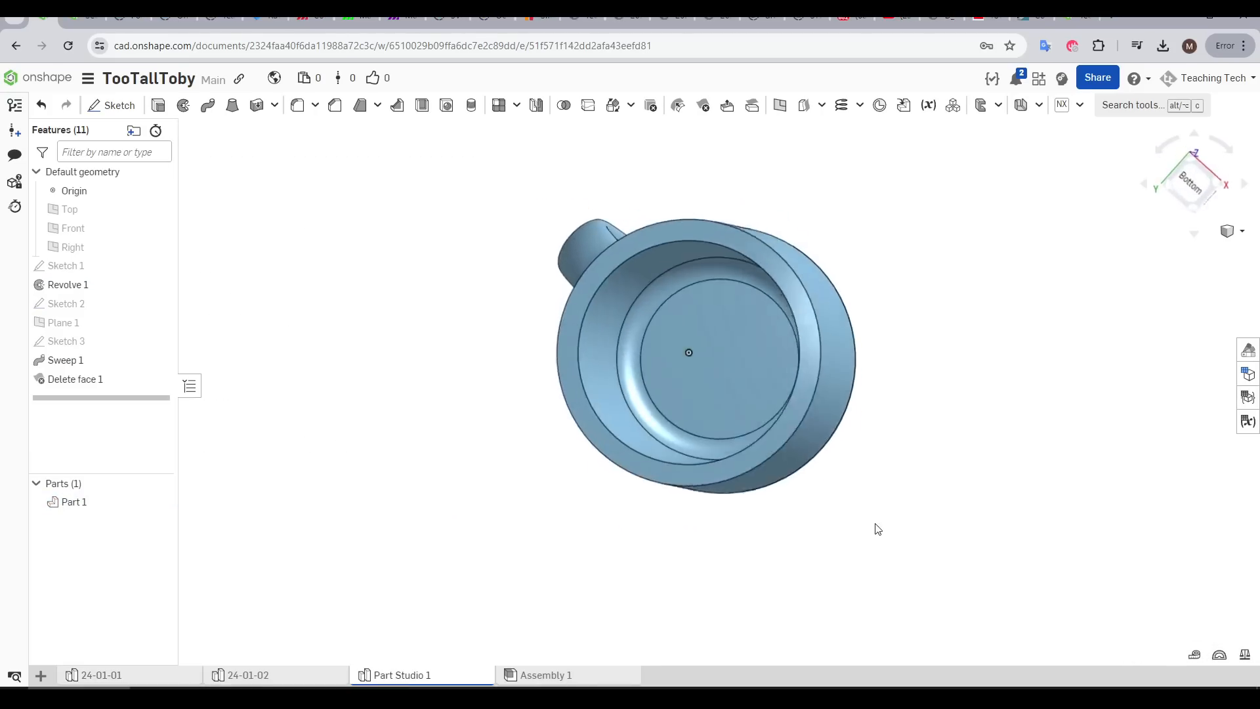
# Inspect Sketch 1 of the cup model, including its elliptical lower corner curve, and close it without changes
pyautogui.moveTo(883, 534); pyautogui.dragTo(878, 482, button='right')
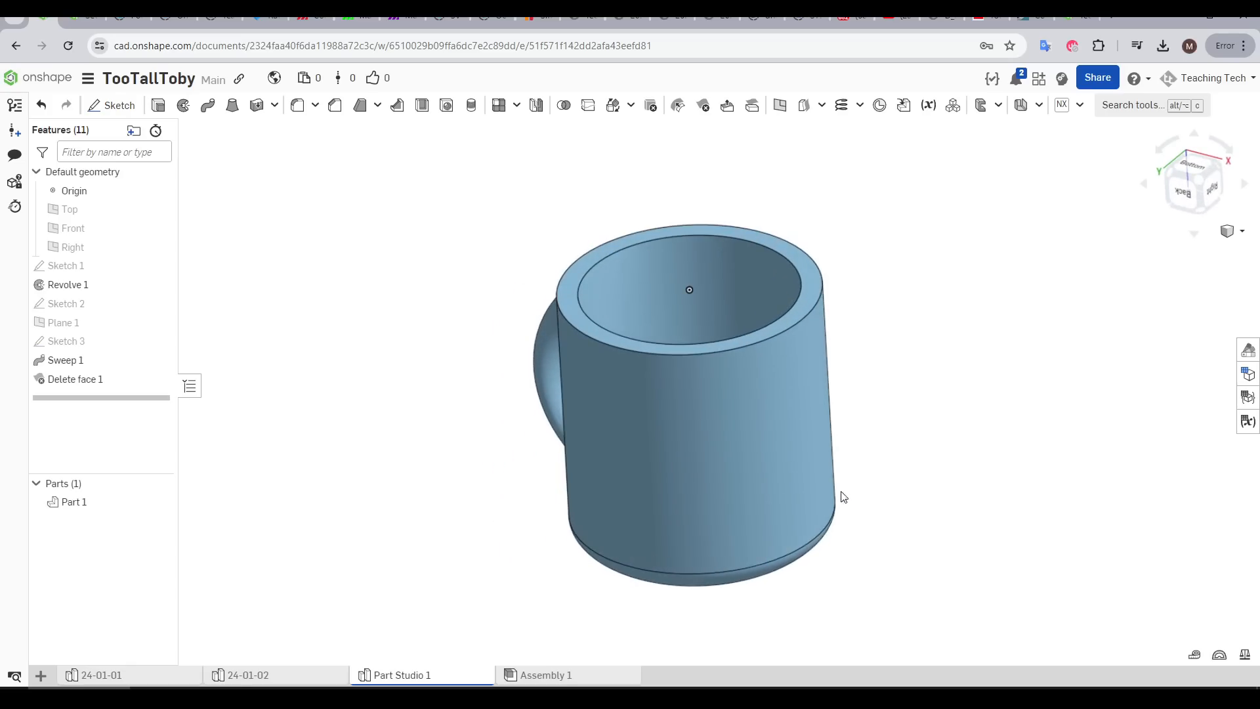
pyautogui.doubleClick(63, 265)
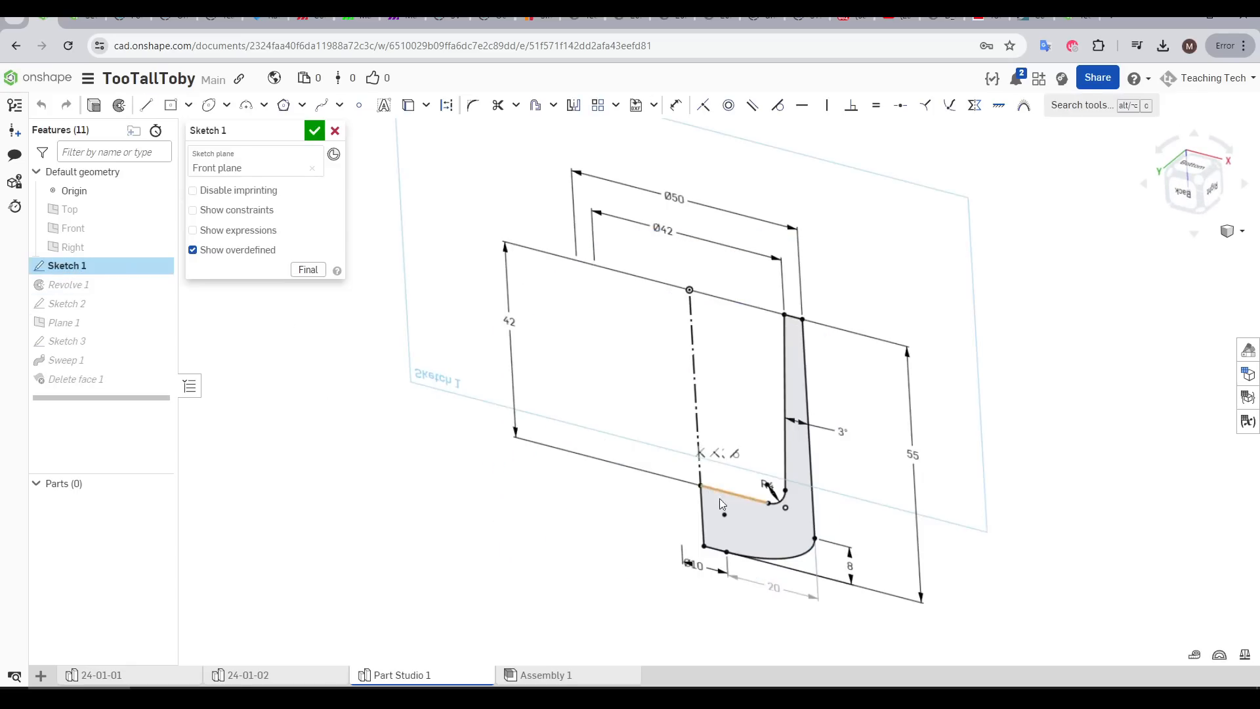
pyautogui.press('n')
pyautogui.click(824, 535)
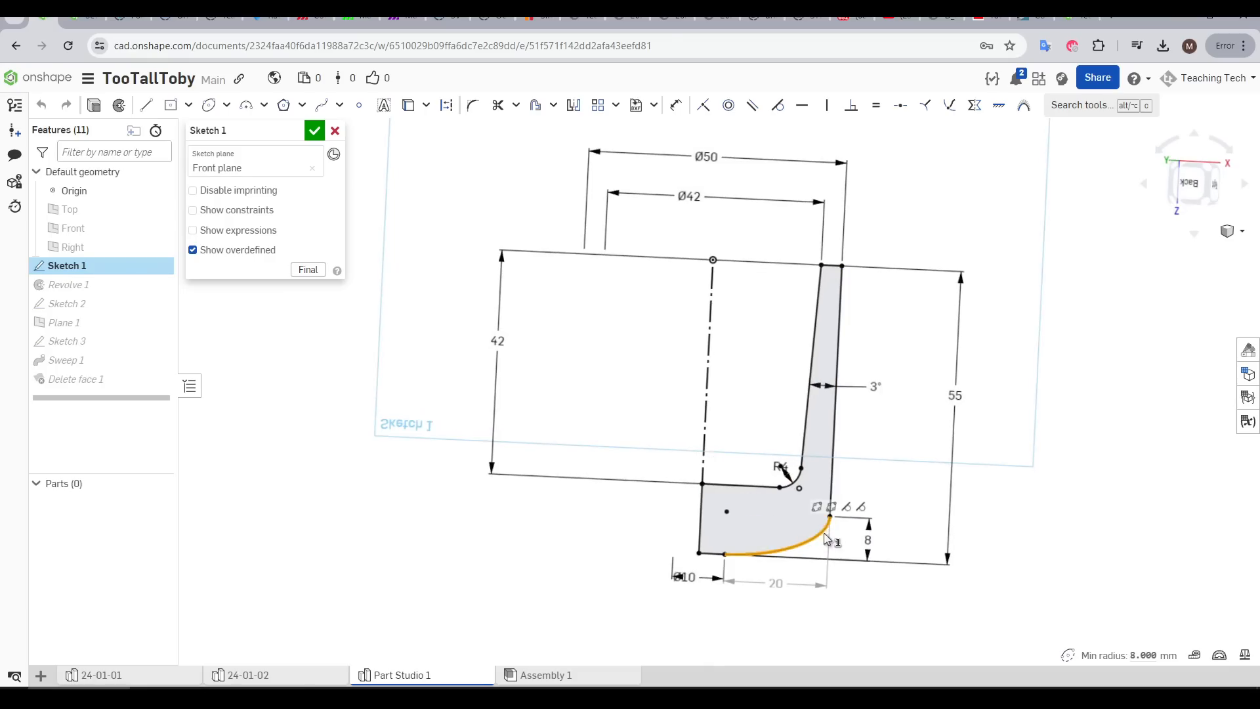
pyautogui.click(334, 132)
pyautogui.moveTo(327, 332)
pyautogui.mouseDown(button='right')
pyautogui.moveTo(385, 377)
pyautogui.moveTo(440, 346)
pyautogui.mouseUp(button='right')
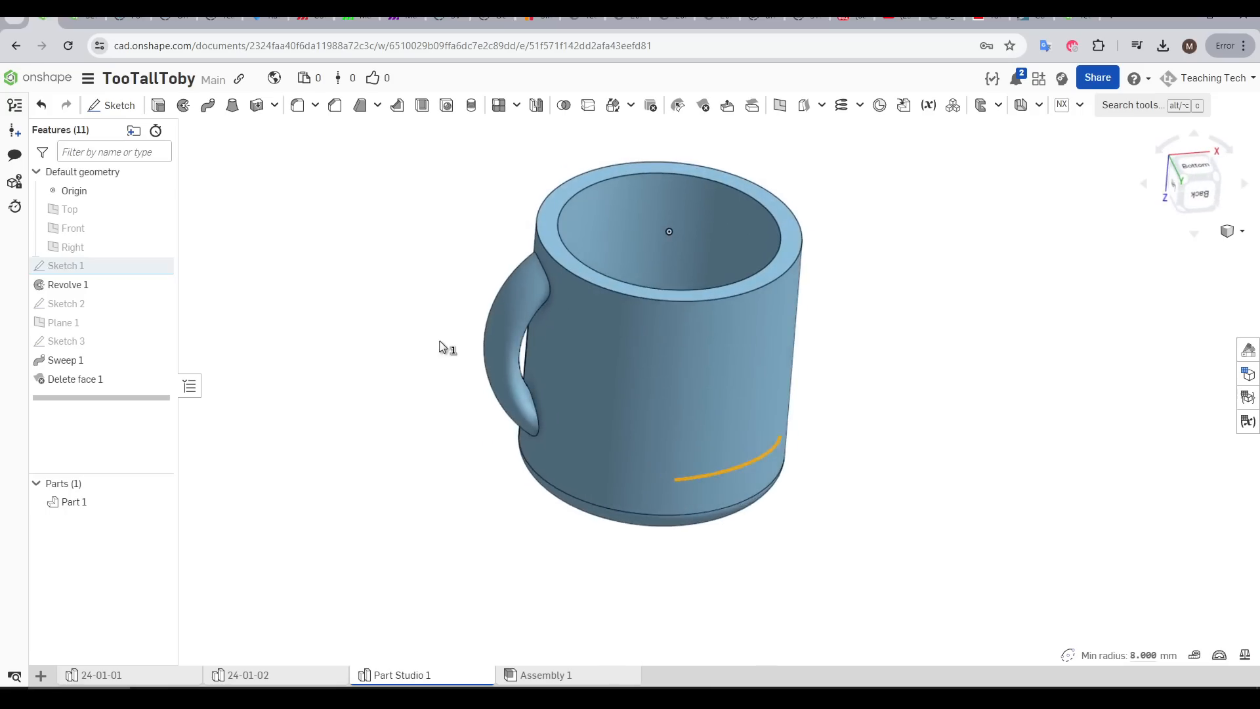
pyautogui.click(435, 347)
# Highlight Sketch 3 and Sketch 2 in turn to examine the sketches behind the cup's swept handle
pyautogui.scroll(5, 397, 391)
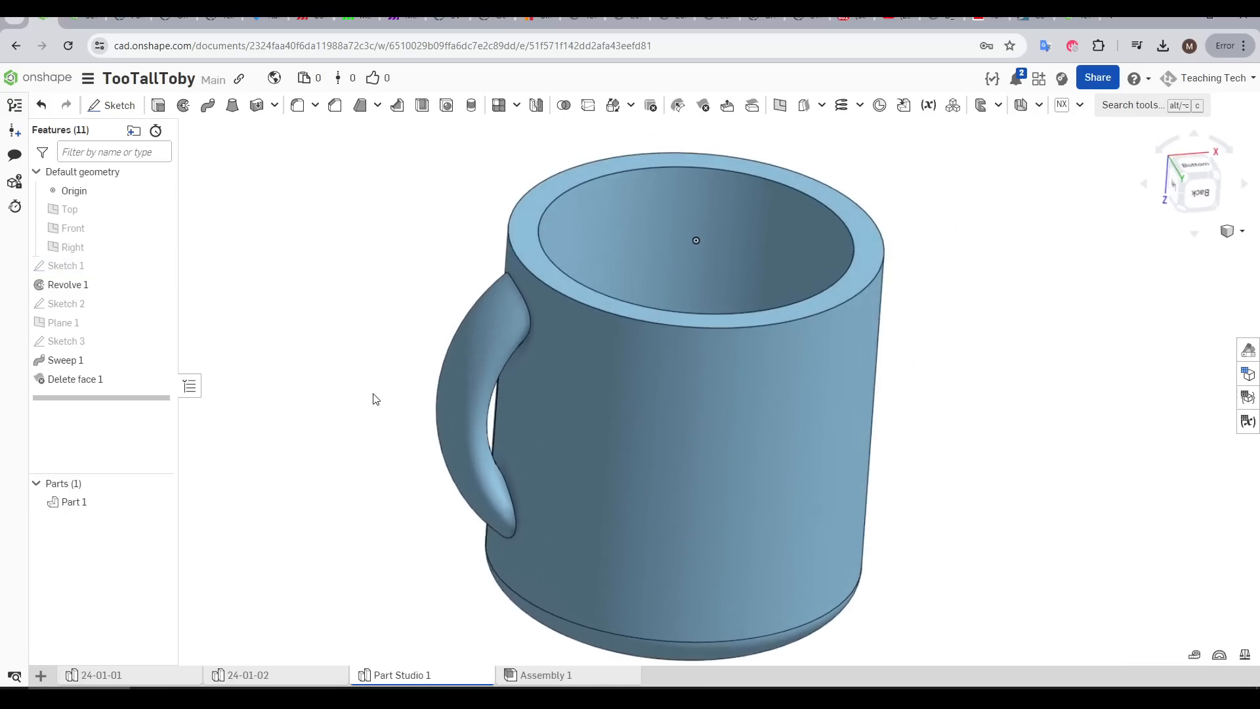
pyautogui.click(82, 341)
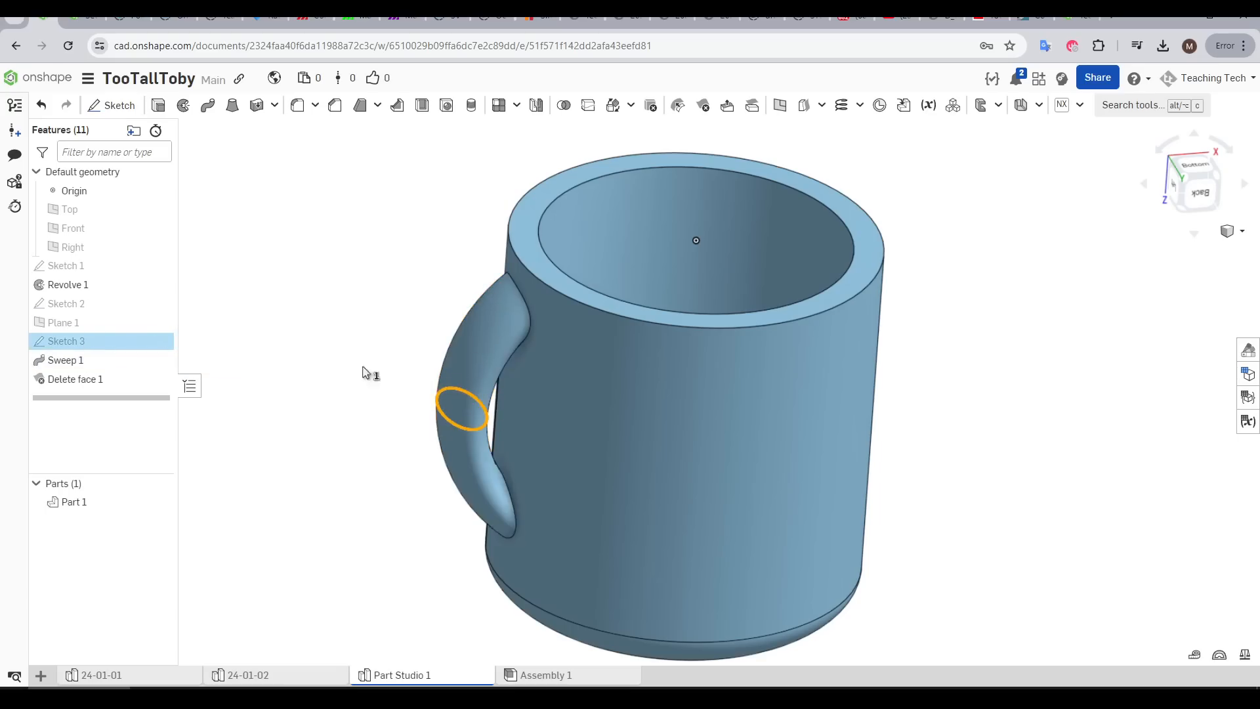
pyautogui.click(317, 350)
pyautogui.click(155, 304)
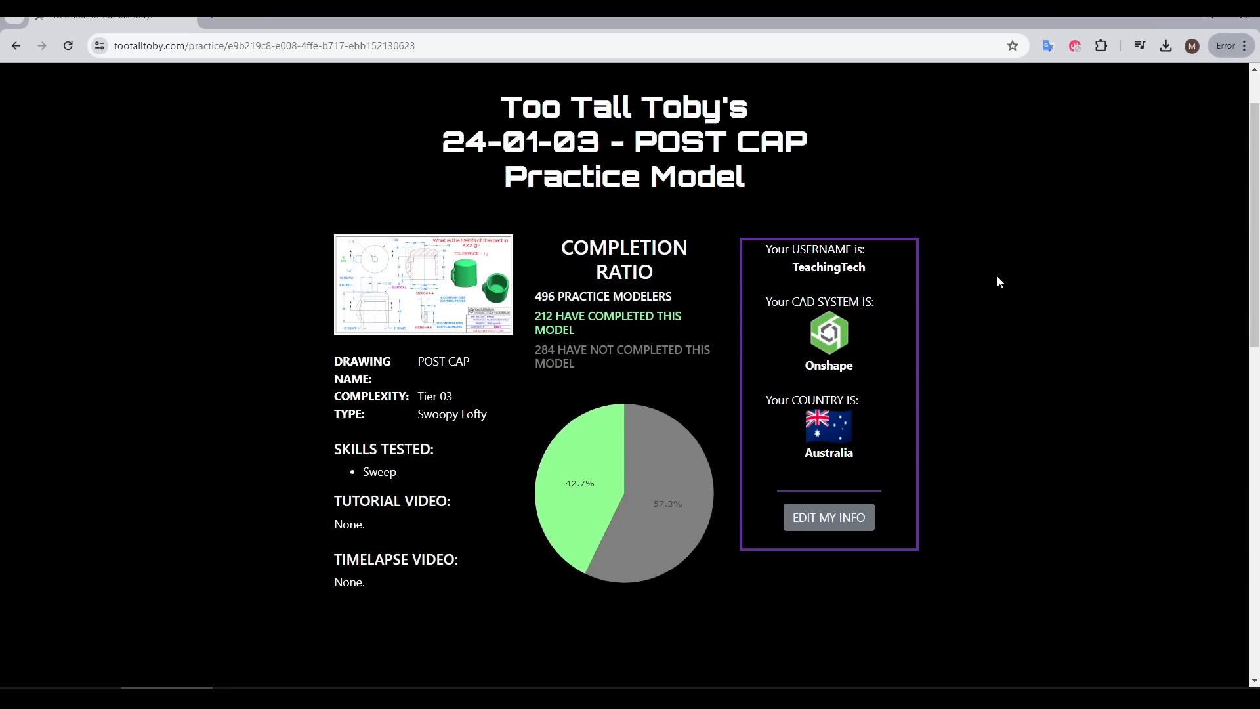
# Review the completion ratio and time statistics for the 24-01-03 Post Cap practice model
pyautogui.scroll(-5, 998, 278)
pyautogui.scroll(-3, 994, 284)
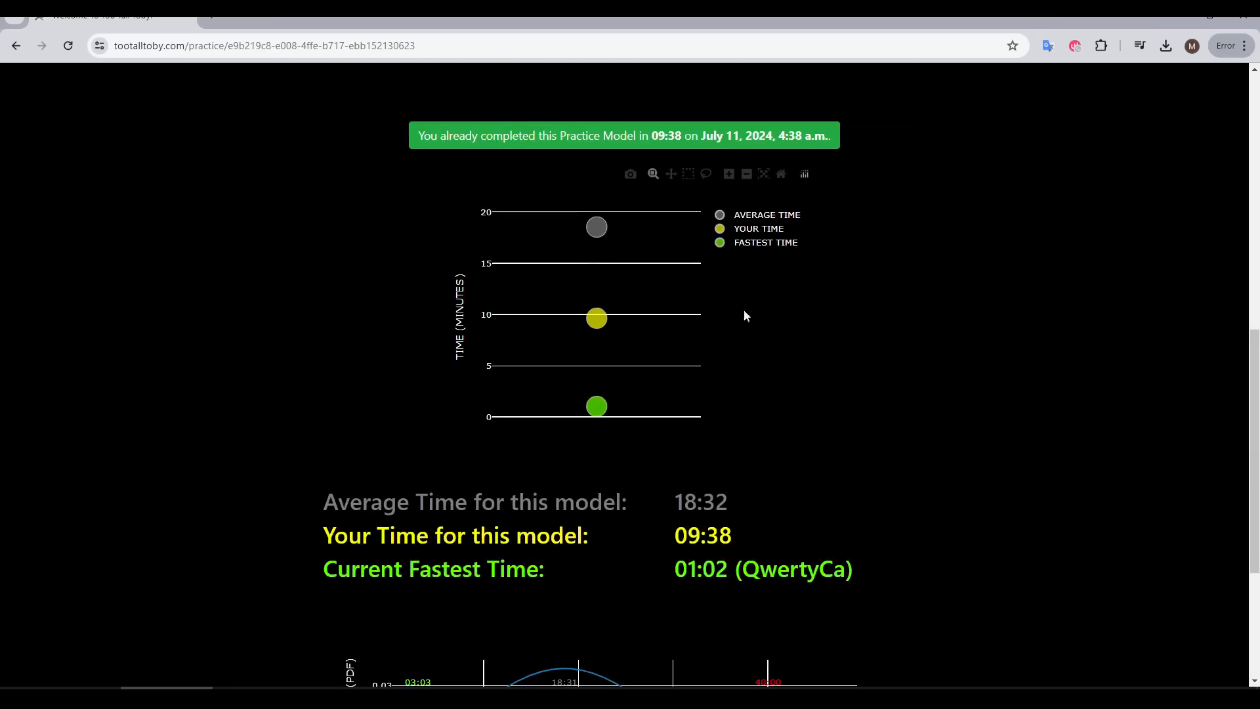
pyautogui.scroll(-4, 890, 376)
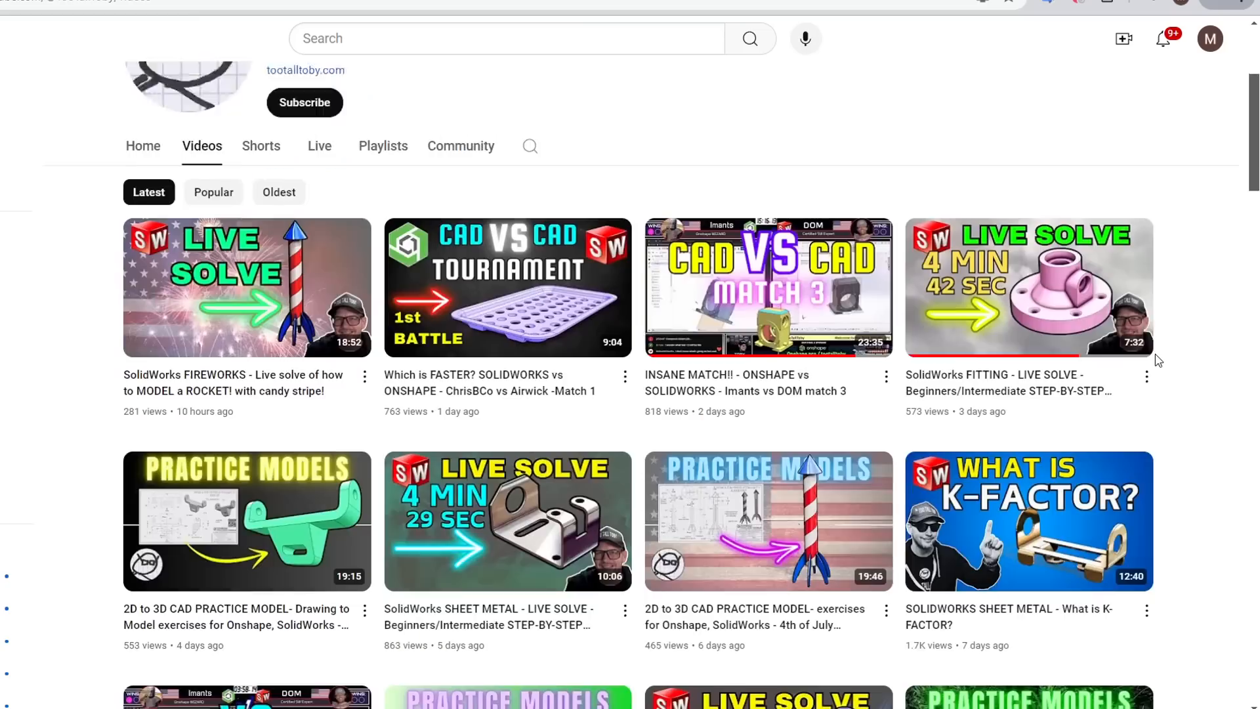
pyautogui.scroll(-2, 1158, 360)
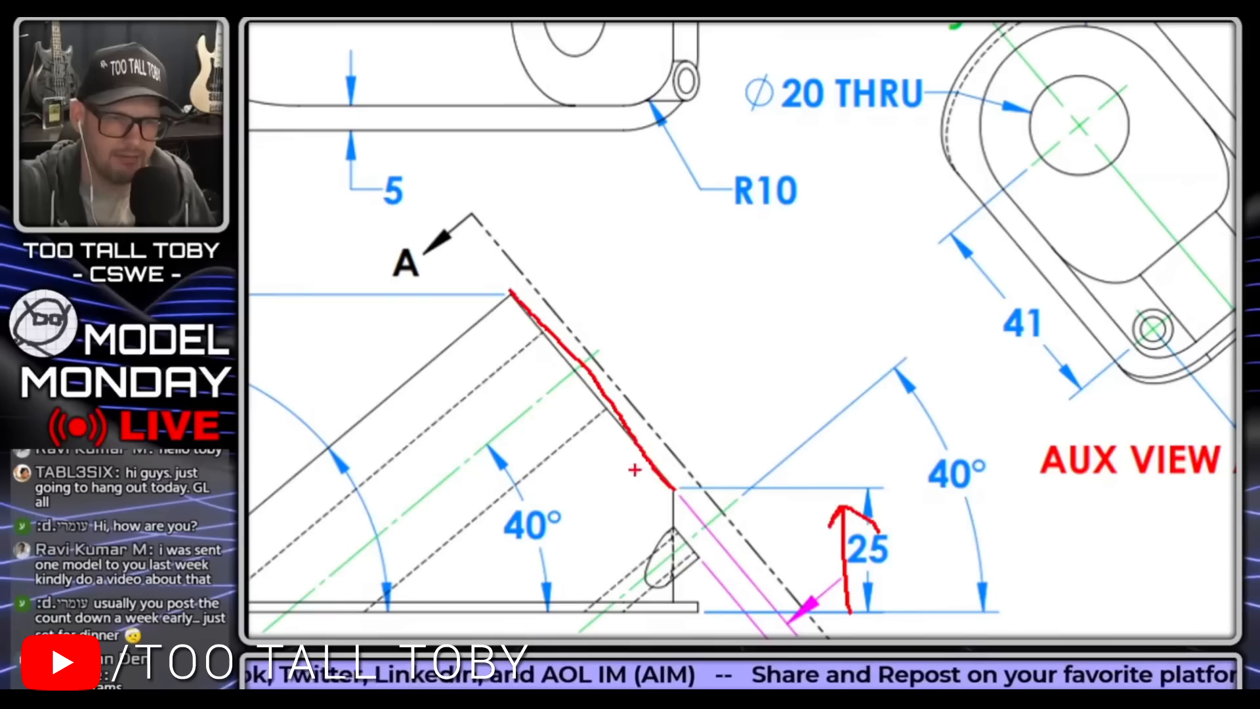
# Annotate the flag post drawing's side view with red strokes for a horizontal reference line and rotation arrow, and clear the markings
pyautogui.moveTo(633, 473)
pyautogui.mouseDown()
pyautogui.moveTo(670, 488)
pyautogui.moveTo(965, 487)
pyautogui.mouseUp()
pyautogui.moveTo(701, 397); pyautogui.dragTo(652, 518)
pyautogui.moveTo(801, 394); pyautogui.dragTo(644, 351)
pyautogui.moveTo(655, 297)
pyautogui.mouseDown()
pyautogui.moveTo(638, 353)
pyautogui.moveTo(676, 358)
pyautogui.mouseUp()
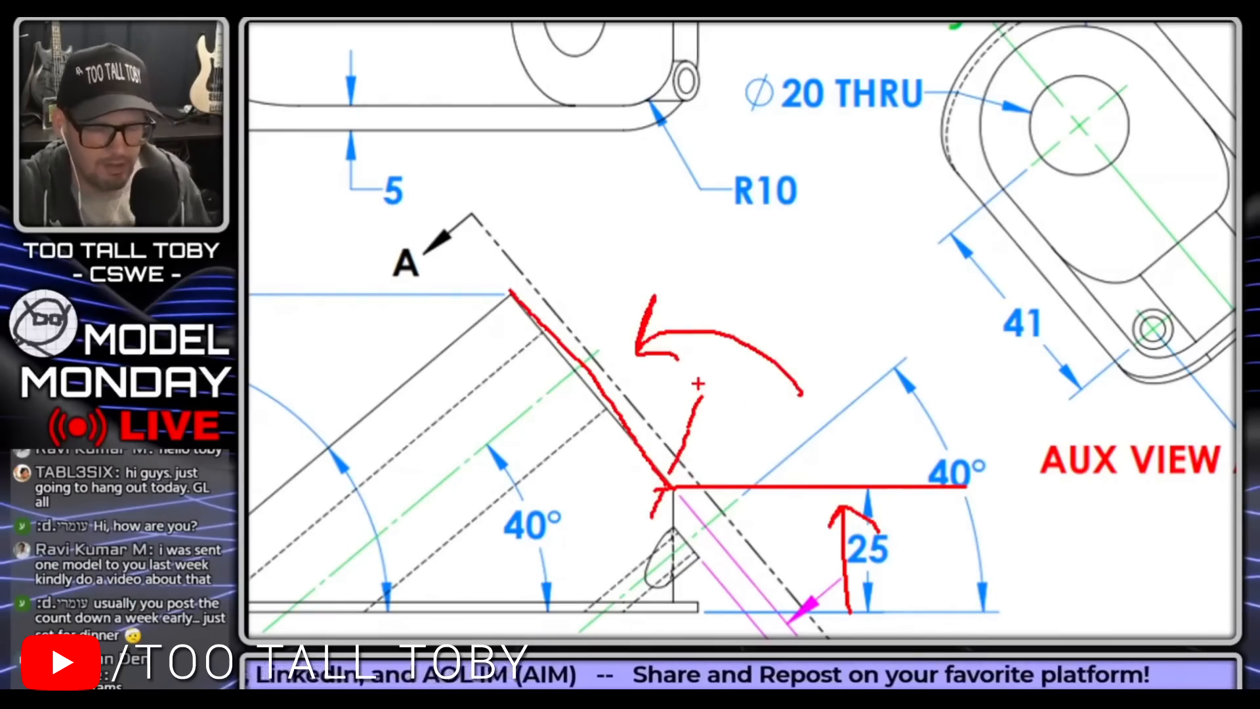
pyautogui.press('Escape')
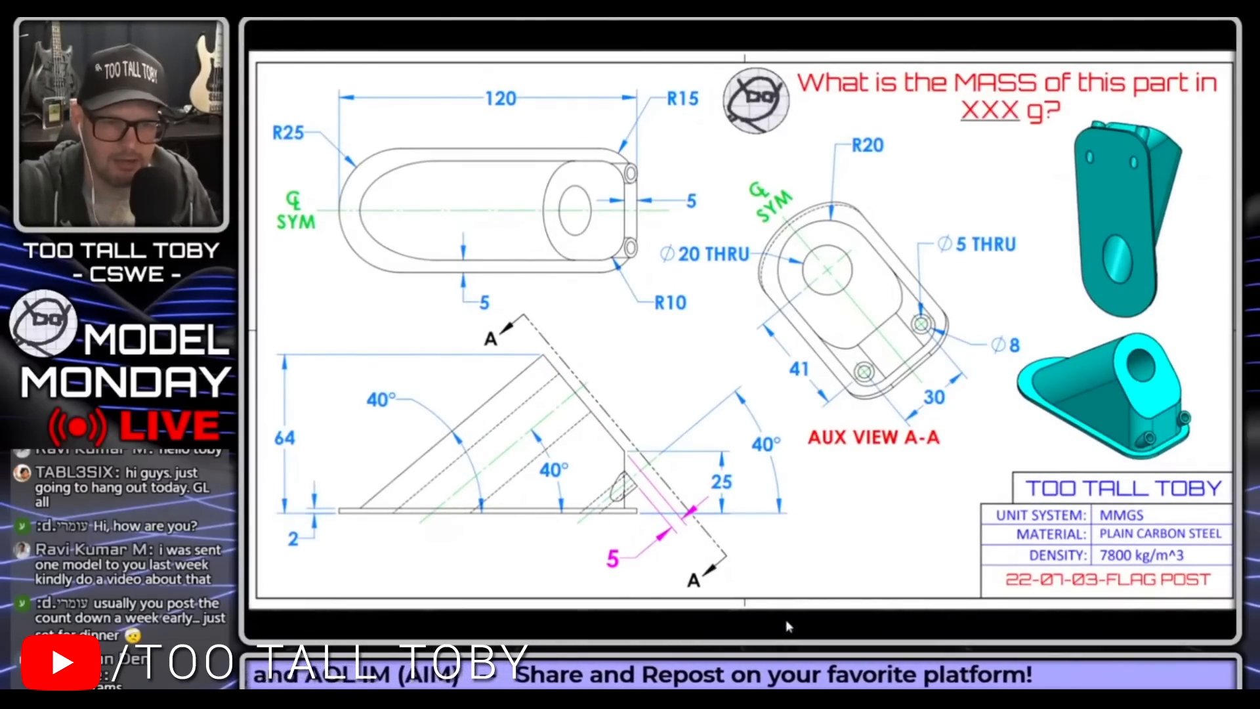
# Switch to the SOLIDWORKS window with the flag post side profile sketch
pyautogui.moveTo(786, 670)
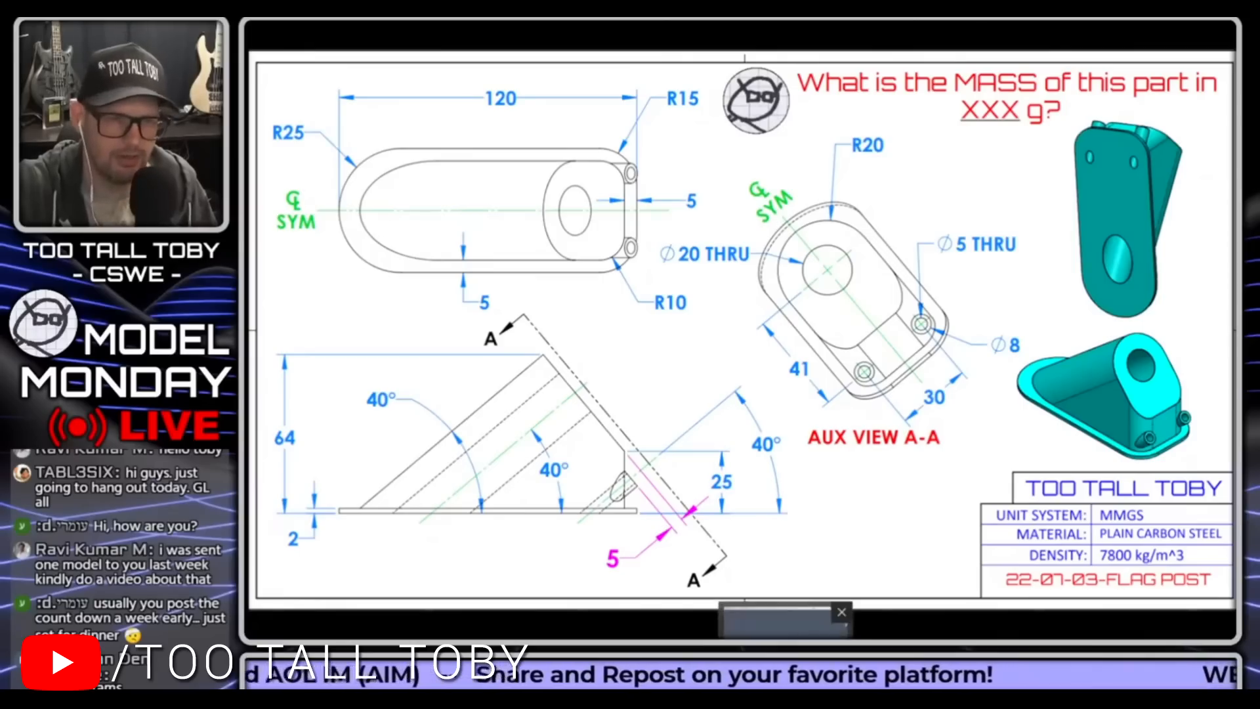
pyautogui.click(781, 620)
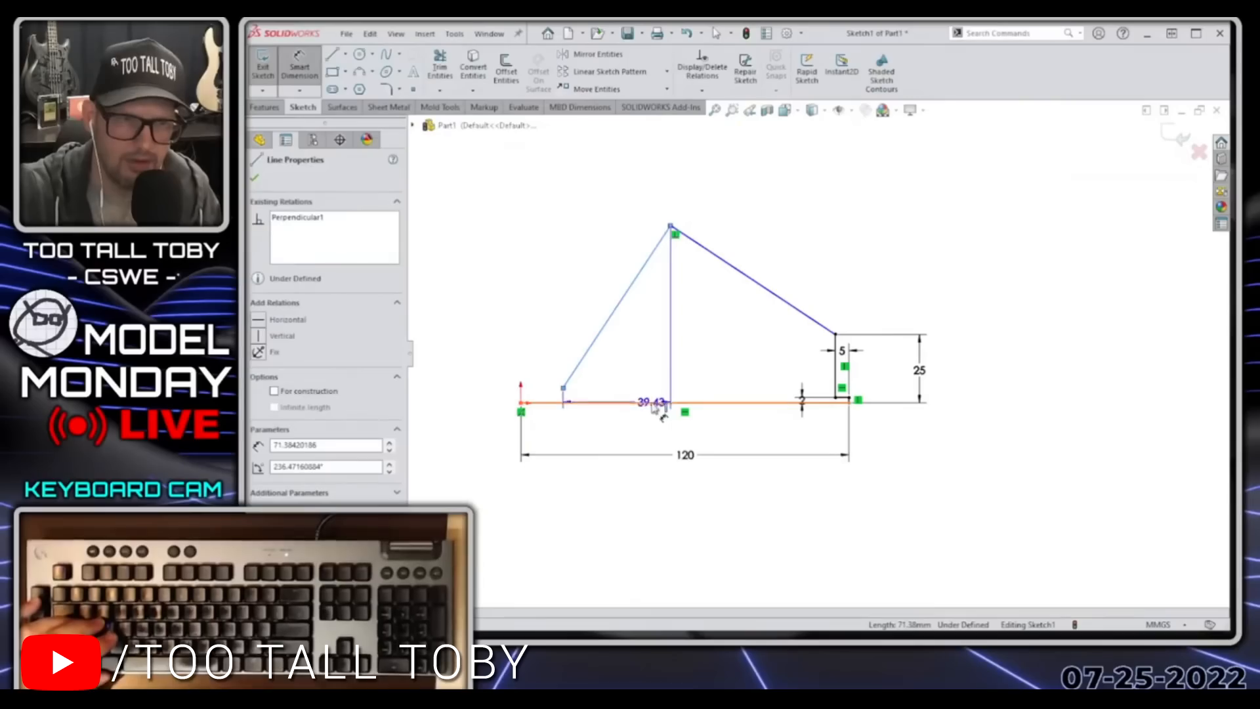
# Dimension the angle between the upper sloped line and the horizontal base line at 40 degrees
pyautogui.click(680, 352)
pyautogui.write('40')
pyautogui.press('Return')
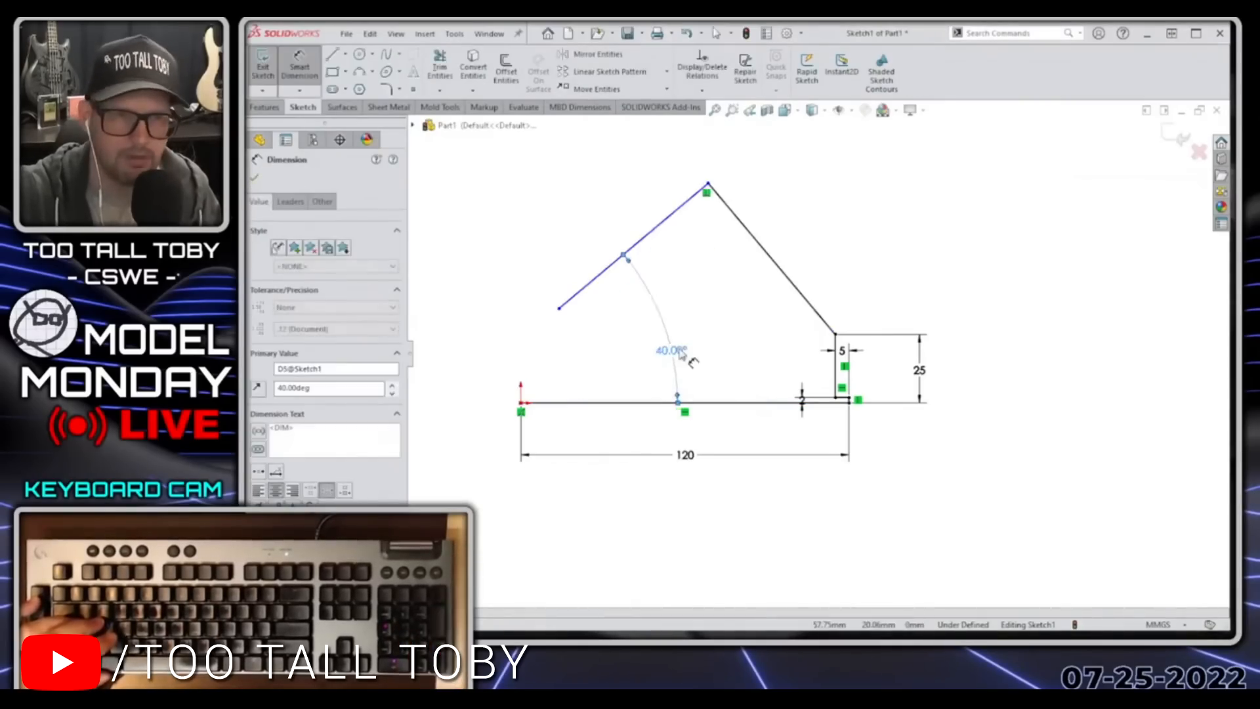
pyautogui.press('Escape')
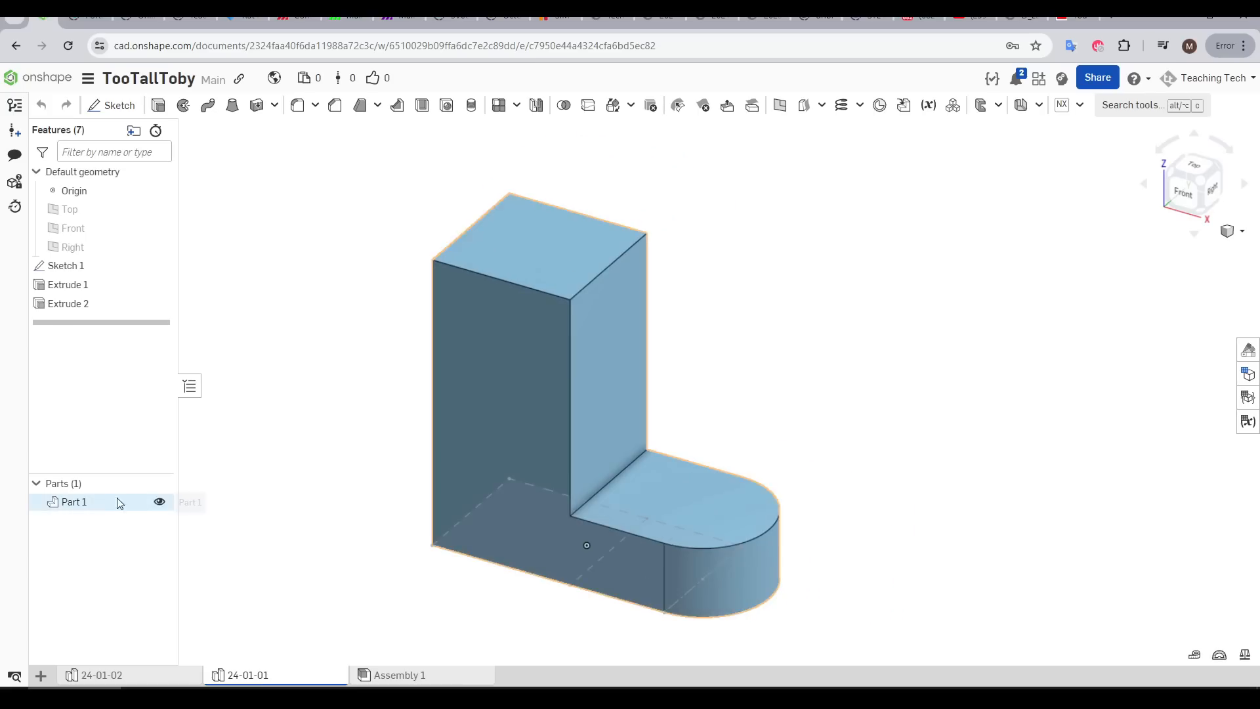
# Read through the horse sketching stages in the Artists Network animal drawing guide
pyautogui.rightClick(119, 502)
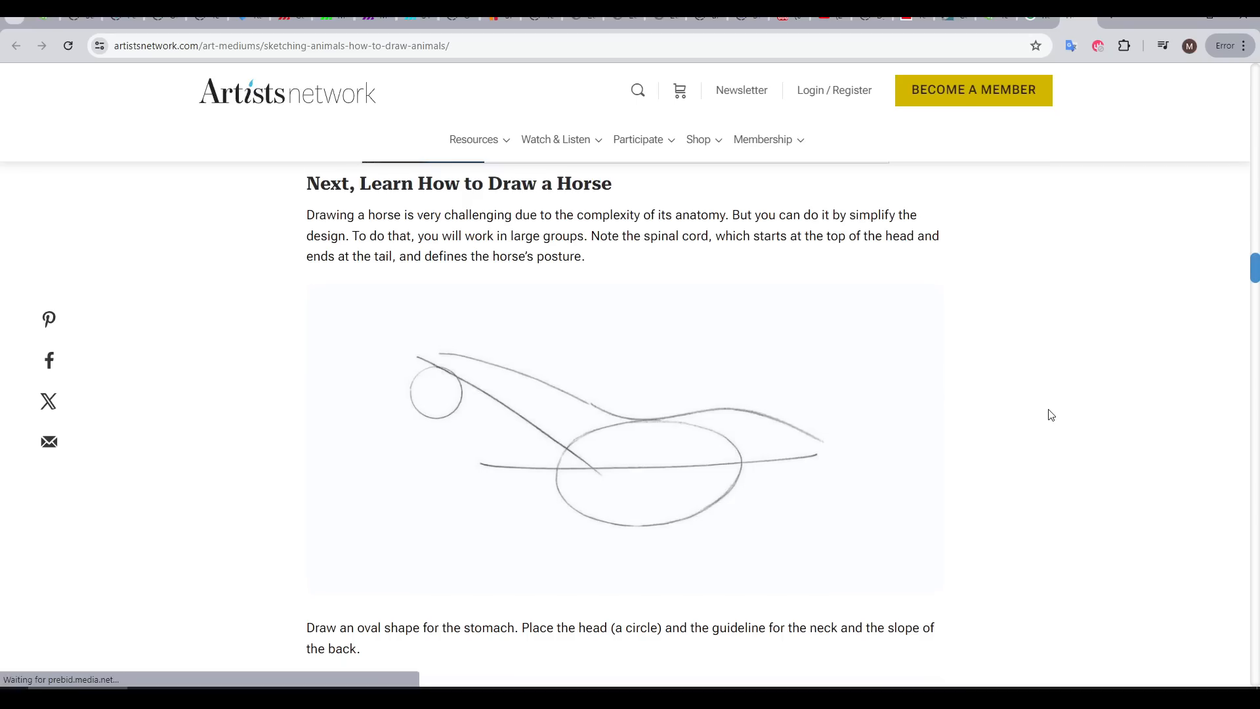
pyautogui.scroll(-15, 1051, 415)
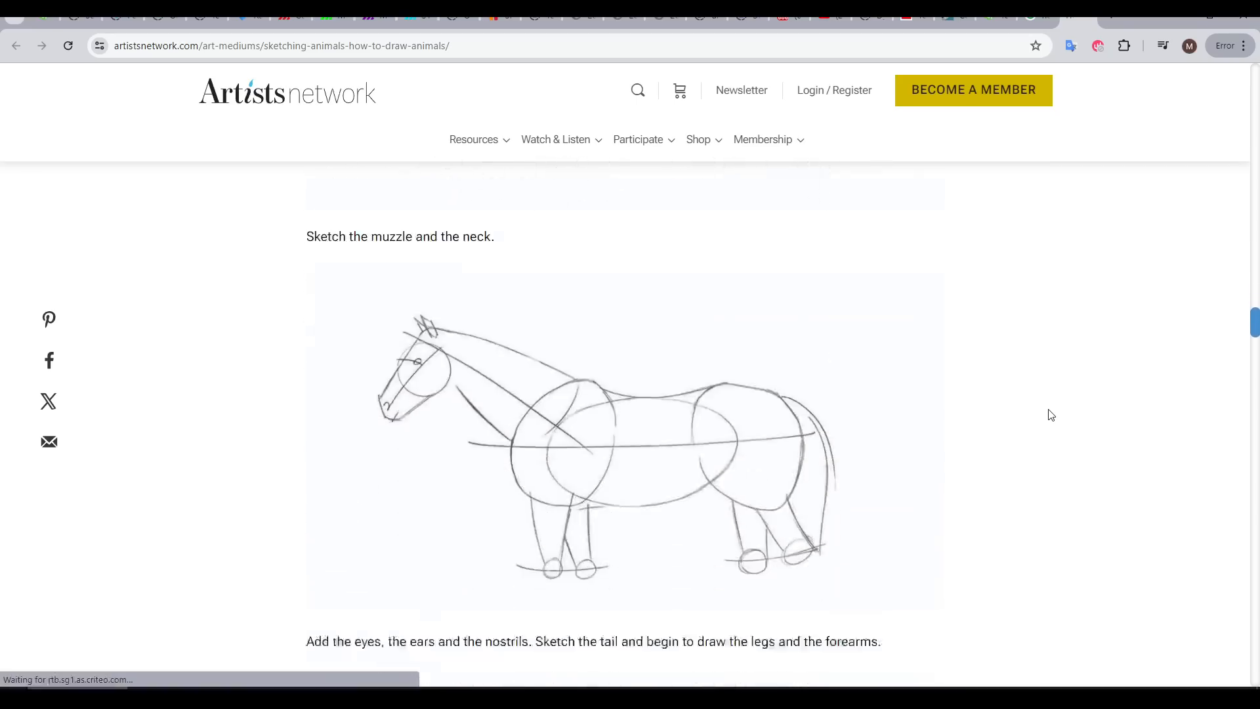
pyautogui.scroll(-1, 1051, 415)
pyautogui.scroll(-6, 1050, 415)
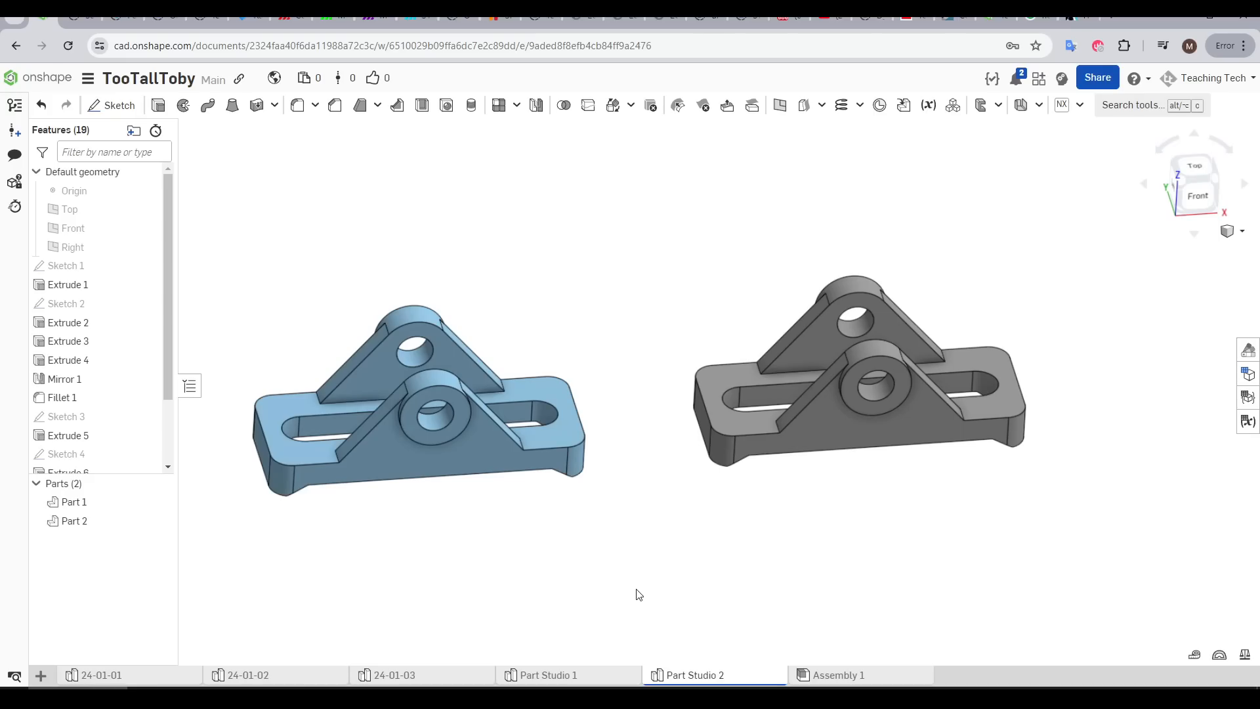
# Examine the two-lug bracket in Part Studio 2 at successive stages of its feature history, up to Mirror 2
pyautogui.moveTo(640, 596)
pyautogui.mouseDown(button='right')
pyautogui.moveTo(656, 523)
pyautogui.moveTo(669, 559)
pyautogui.moveTo(650, 580)
pyautogui.moveTo(656, 601)
pyautogui.mouseUp(button='right')
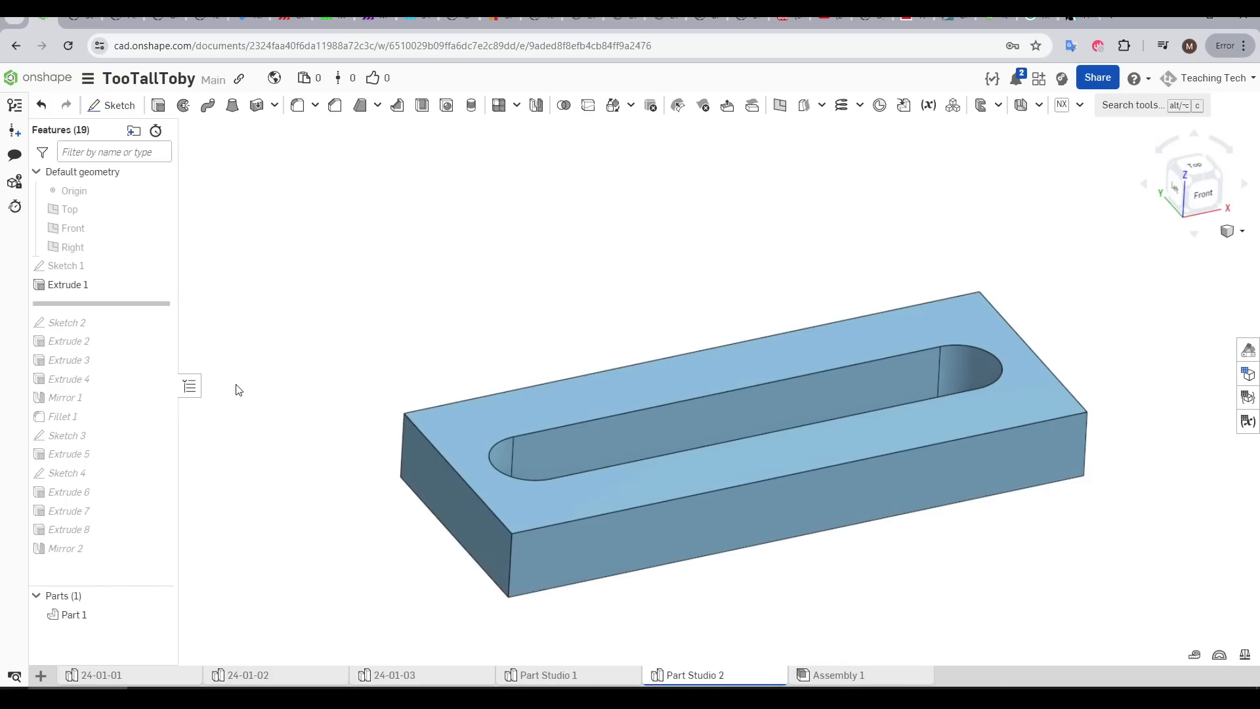
pyautogui.moveTo(217, 372)
pyautogui.mouseDown()
pyautogui.moveTo(206, 346)
pyautogui.moveTo(203, 381)
pyautogui.mouseUp()
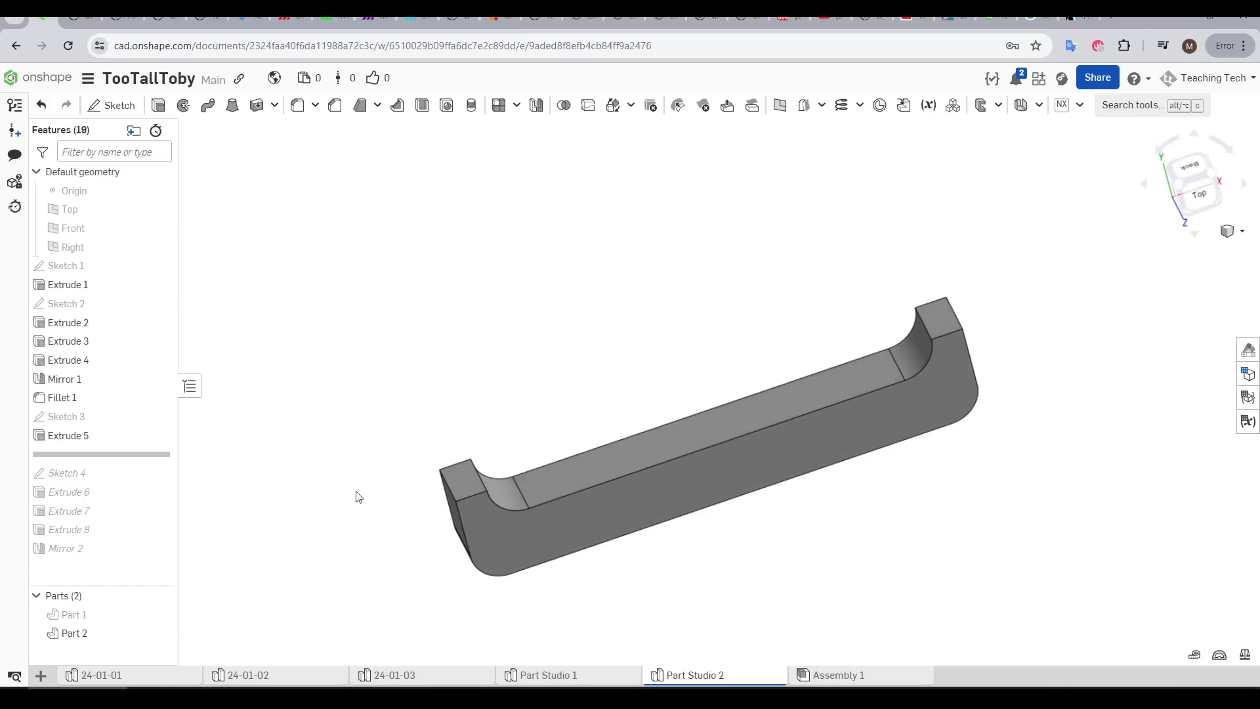
pyautogui.moveTo(359, 496); pyautogui.dragTo(463, 542, button='right')
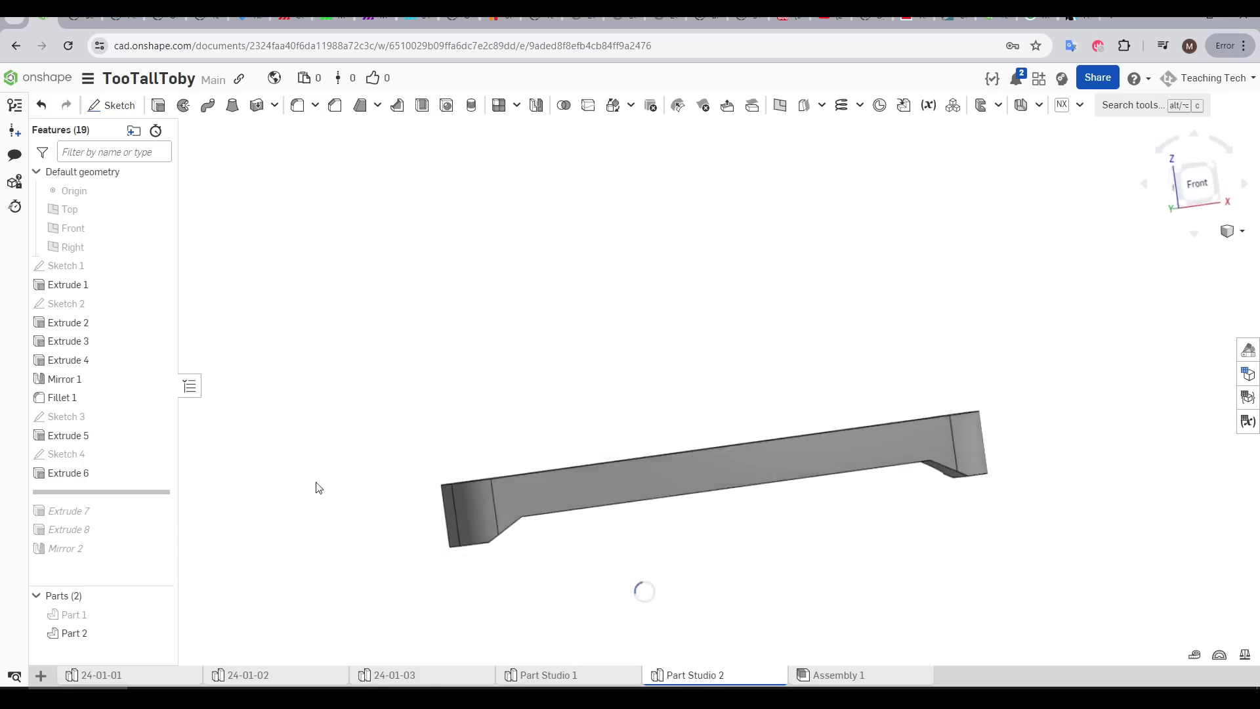
pyautogui.moveTo(318, 487); pyautogui.dragTo(337, 523, button='right')
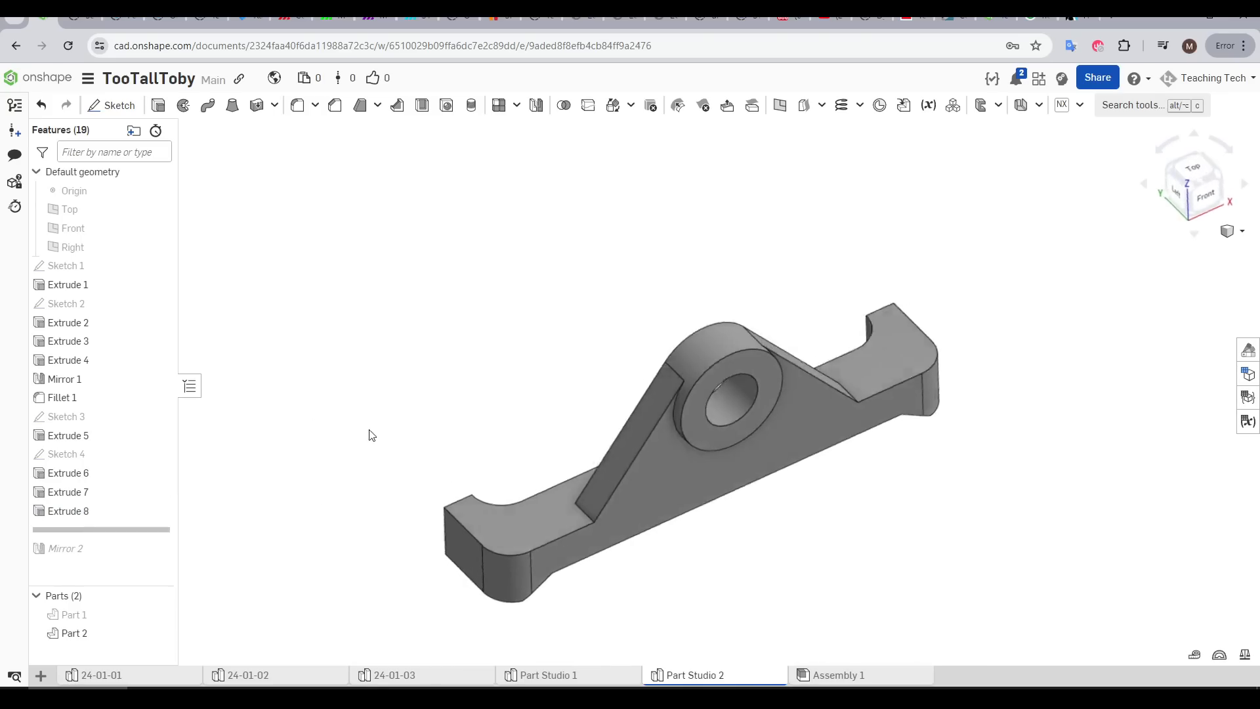
pyautogui.moveTo(368, 433); pyautogui.dragTo(465, 452, button='right')
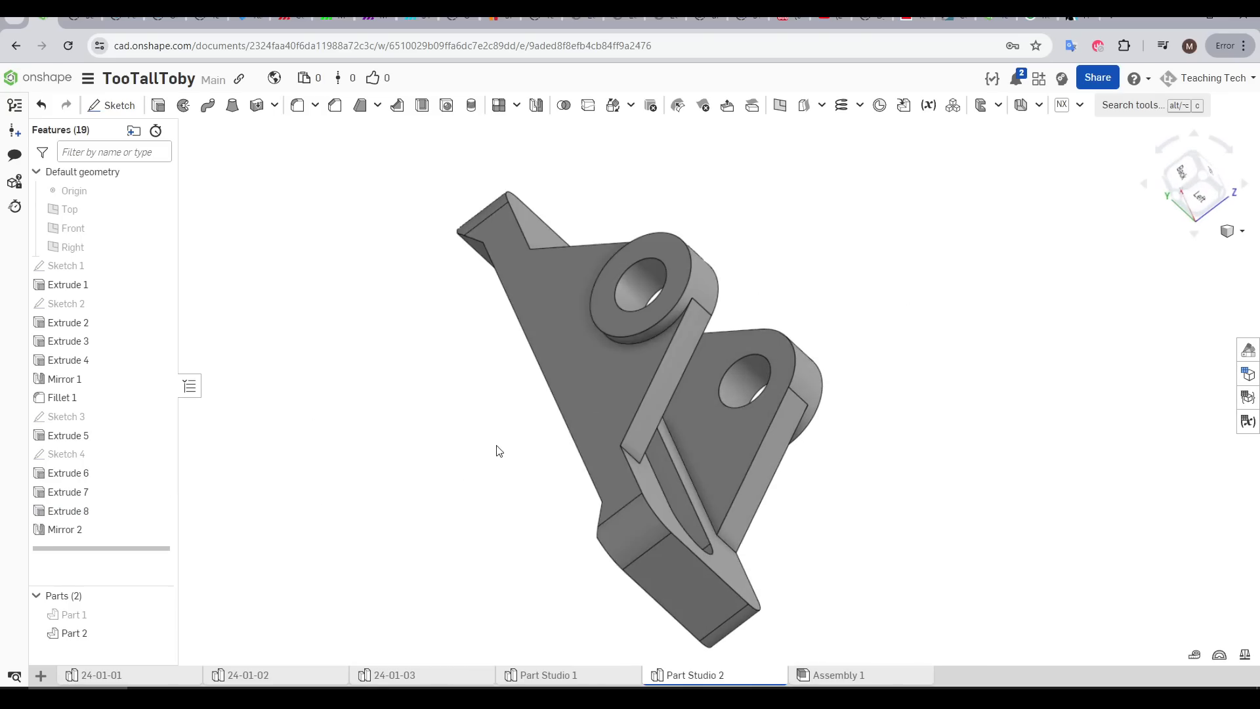
pyautogui.moveTo(497, 451); pyautogui.dragTo(332, 426, button='right')
pyautogui.moveTo(333, 426); pyautogui.dragTo(342, 438, button='right')
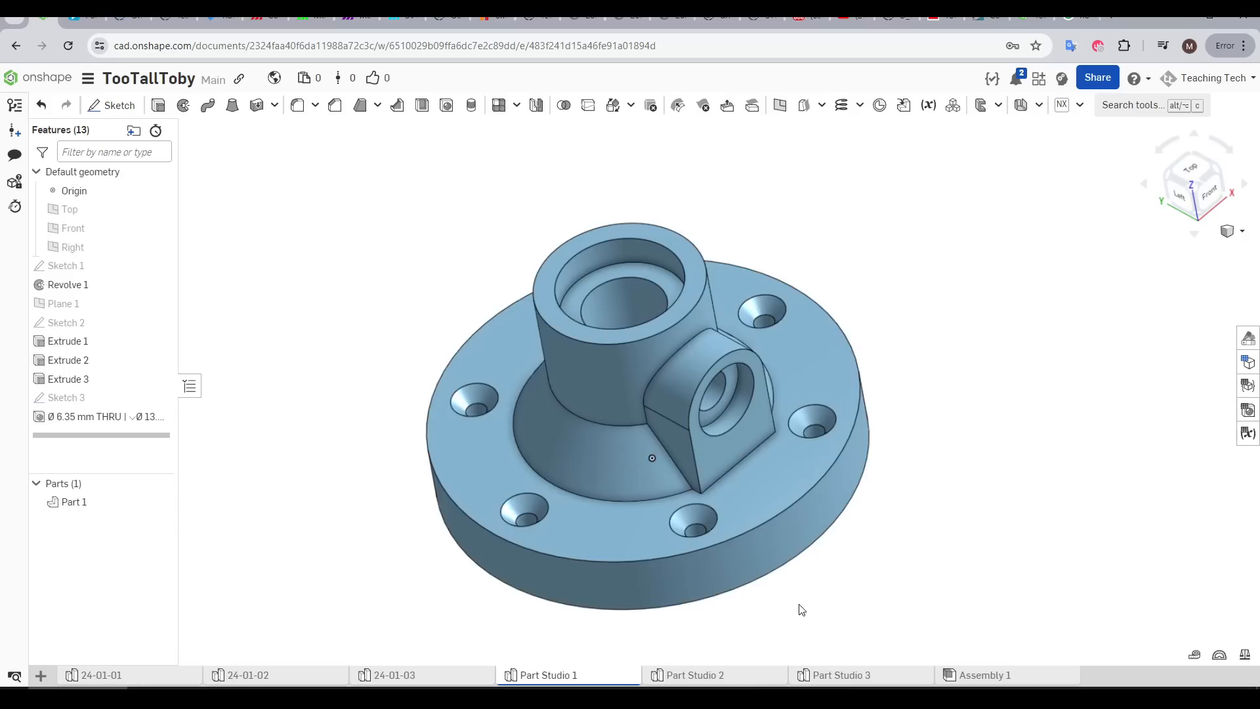
# Inspect the flanged fitting in Part Studio 1 from several sides, including its side boss and countersunk holes
pyautogui.moveTo(781, 601); pyautogui.dragTo(888, 648, button='right')
pyautogui.moveTo(689, 540); pyautogui.dragTo(713, 494, button='middle')
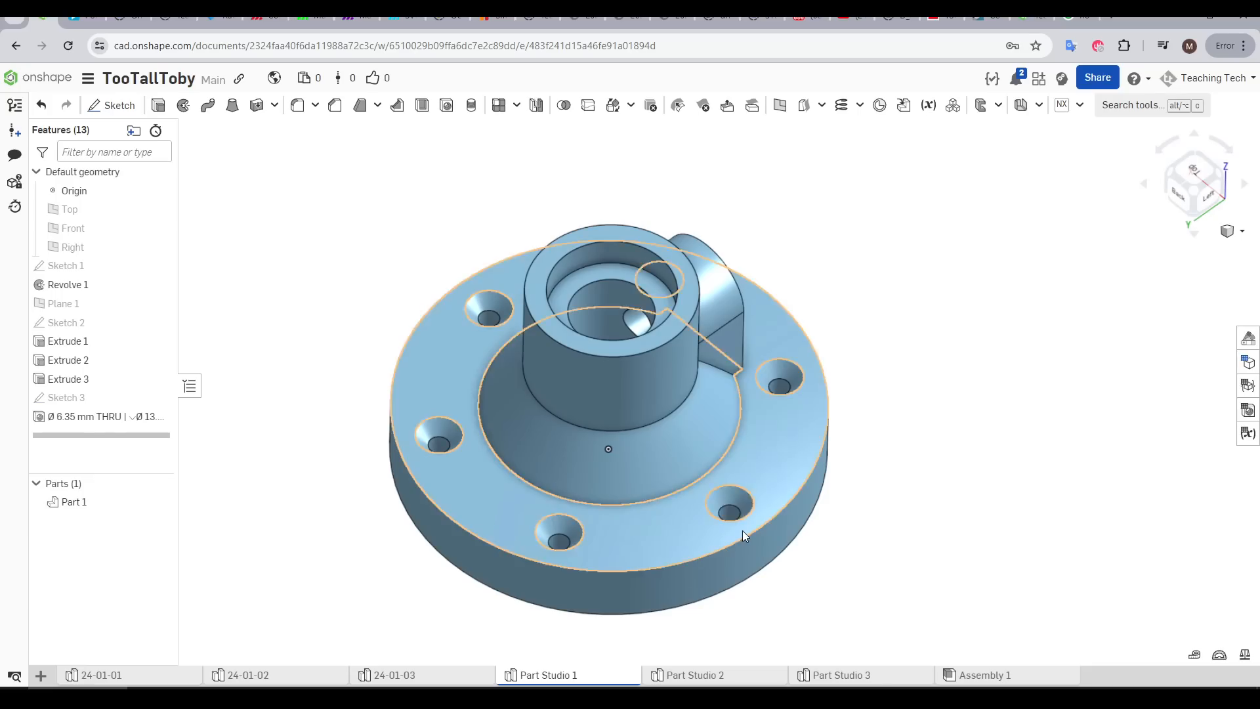
pyautogui.click(745, 504)
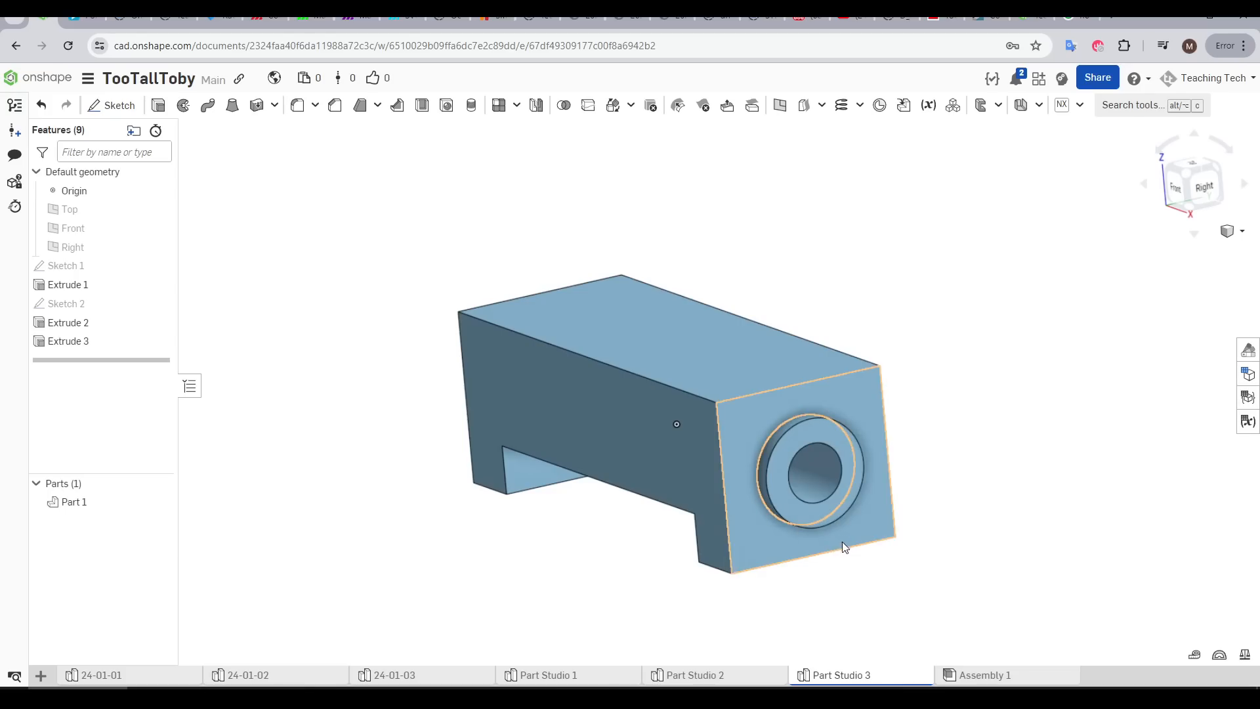
# Delete the curved face in the block's underside recess in Part Studio 3 using Delete face with Heal
pyautogui.moveTo(581, 412); pyautogui.dragTo(821, 621, button='right')
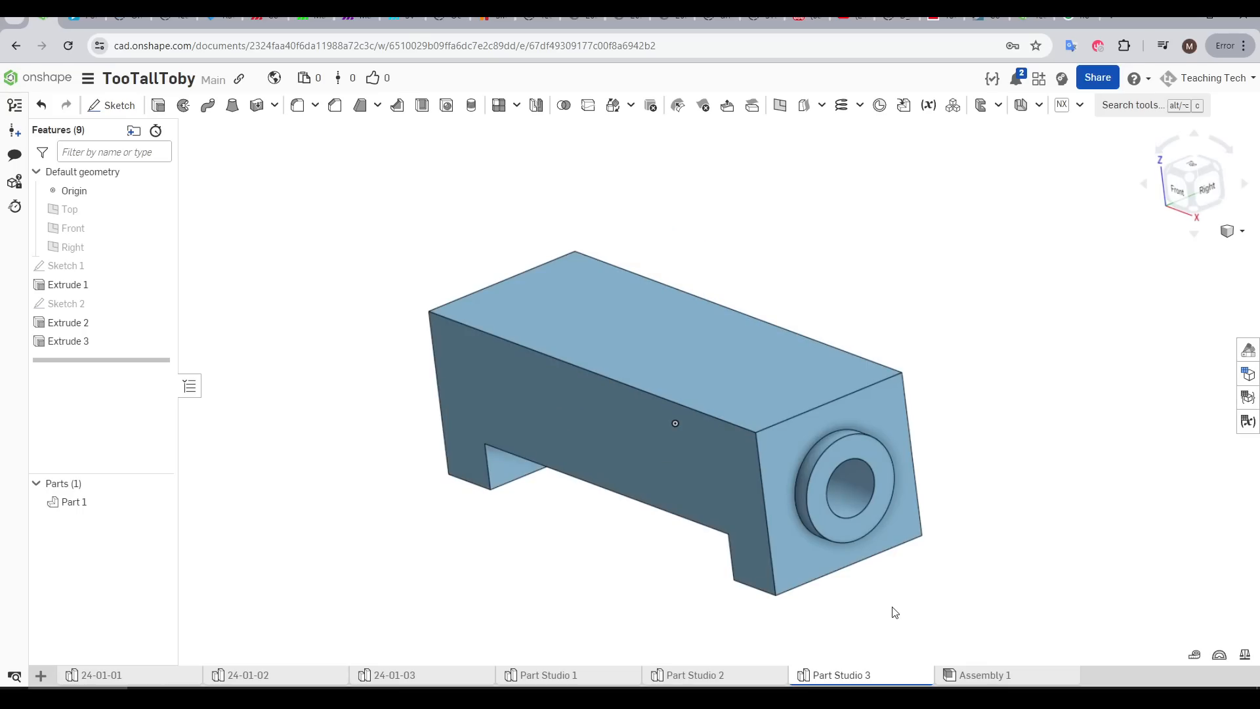
pyautogui.moveTo(675, 452); pyautogui.dragTo(656, 282, button='right')
pyautogui.click(704, 112)
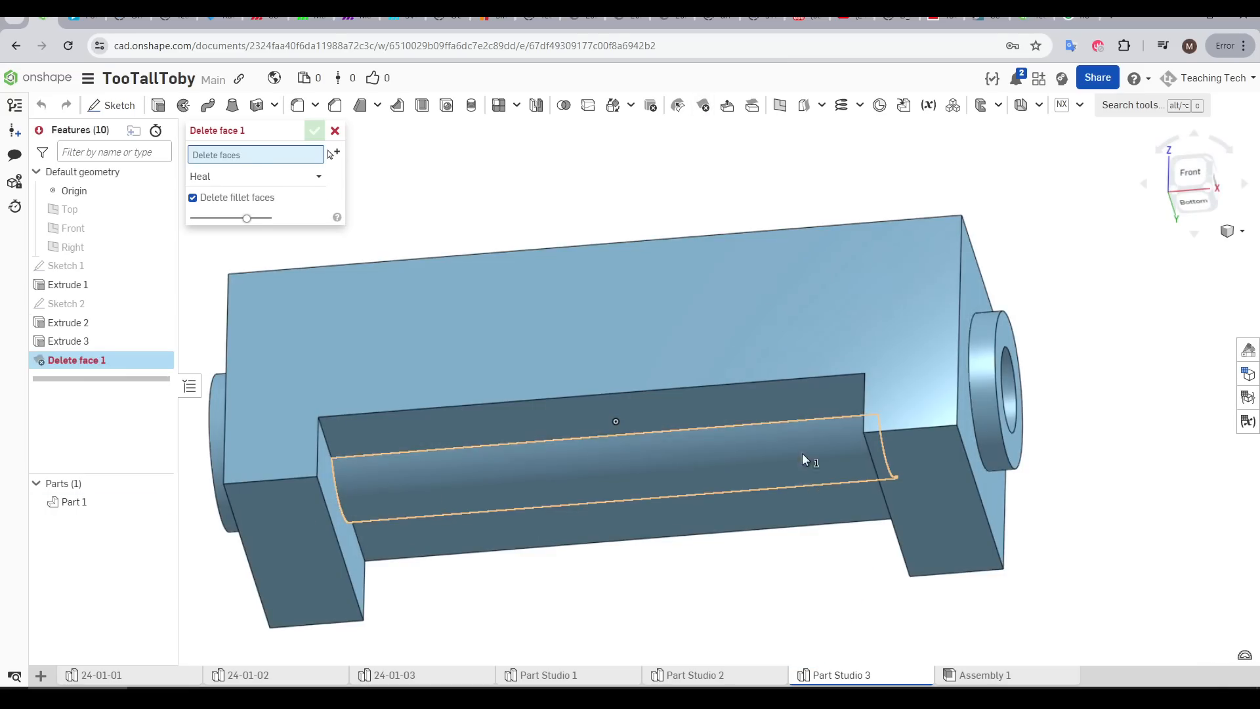
pyautogui.click(802, 454)
pyautogui.click(316, 132)
pyautogui.moveTo(745, 555); pyautogui.dragTo(708, 586, button='right')
pyautogui.scroll(-1, 753, 515)
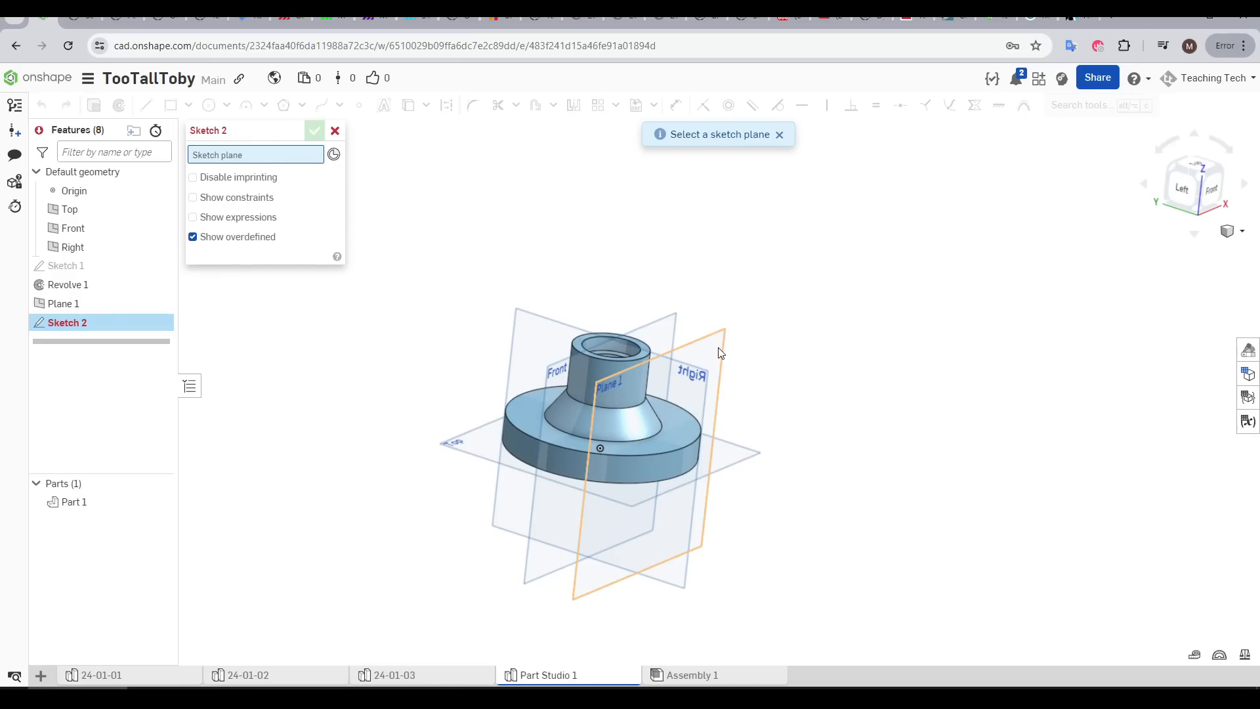
# Start a sketch on Plane 1 of the flanged fitting and hide the reference planes
pyautogui.click(722, 354)
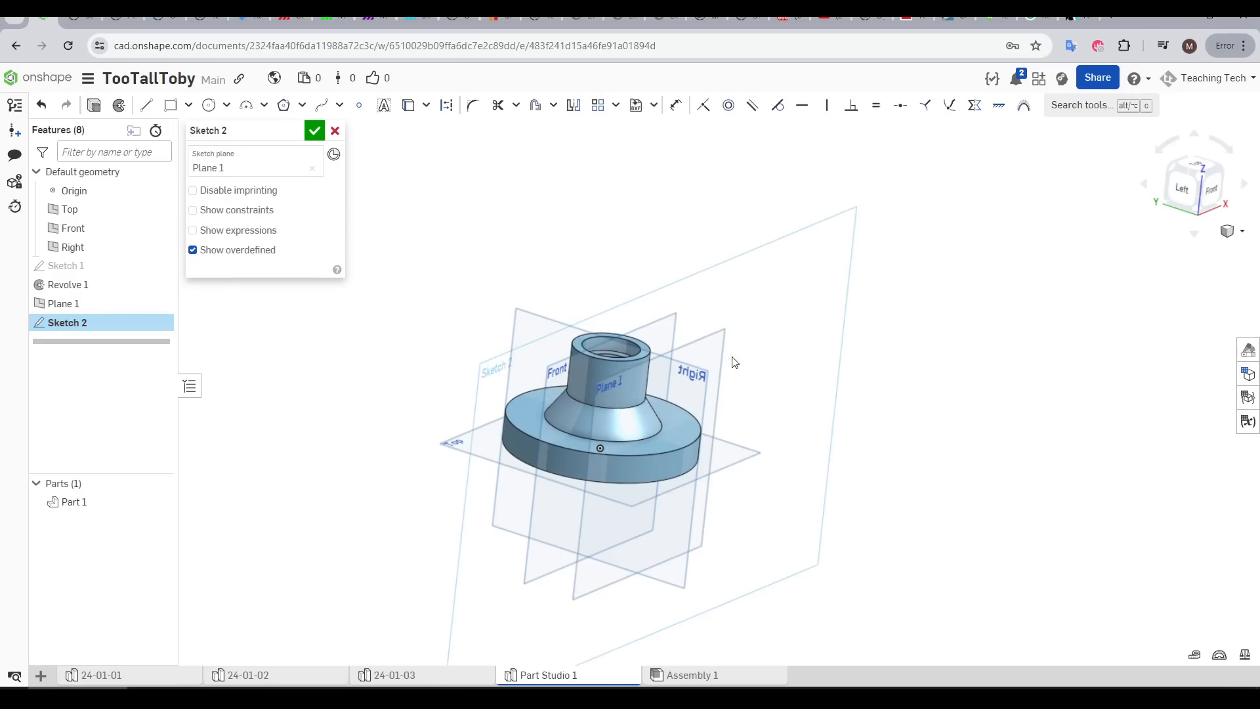
pyautogui.press('n')
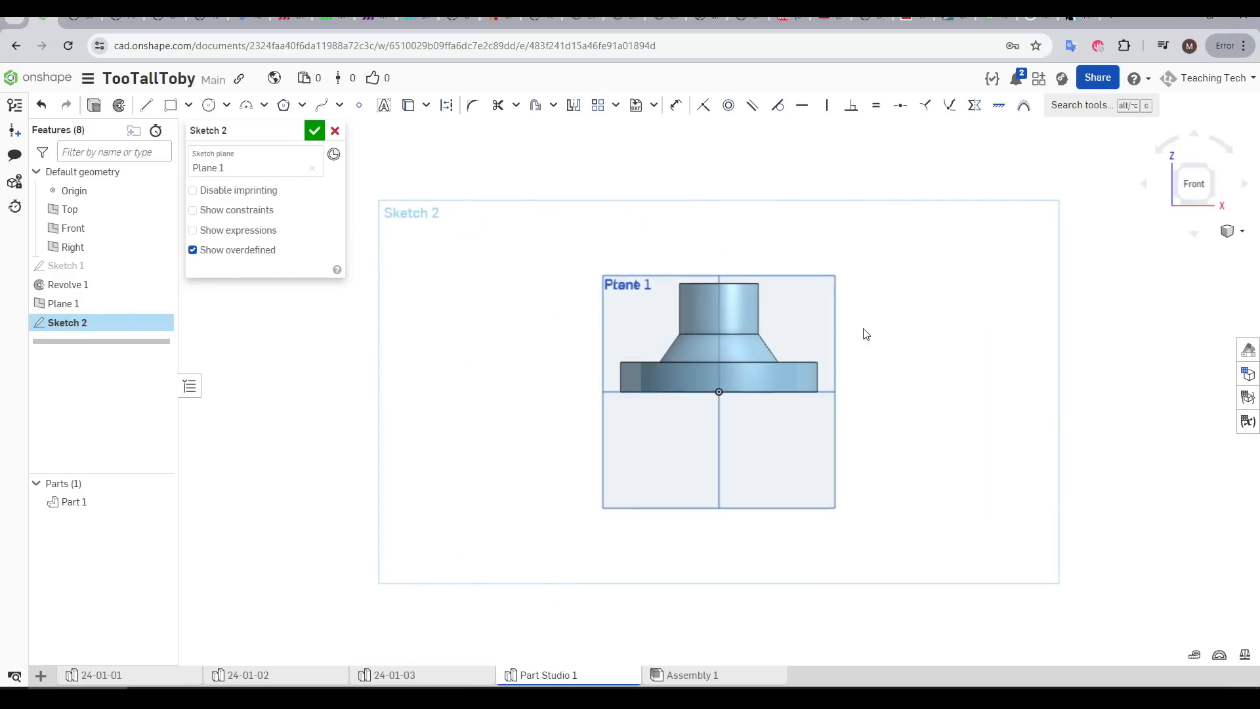
pyautogui.press('p')
pyautogui.moveTo(866, 335); pyautogui.dragTo(836, 369, button='middle')
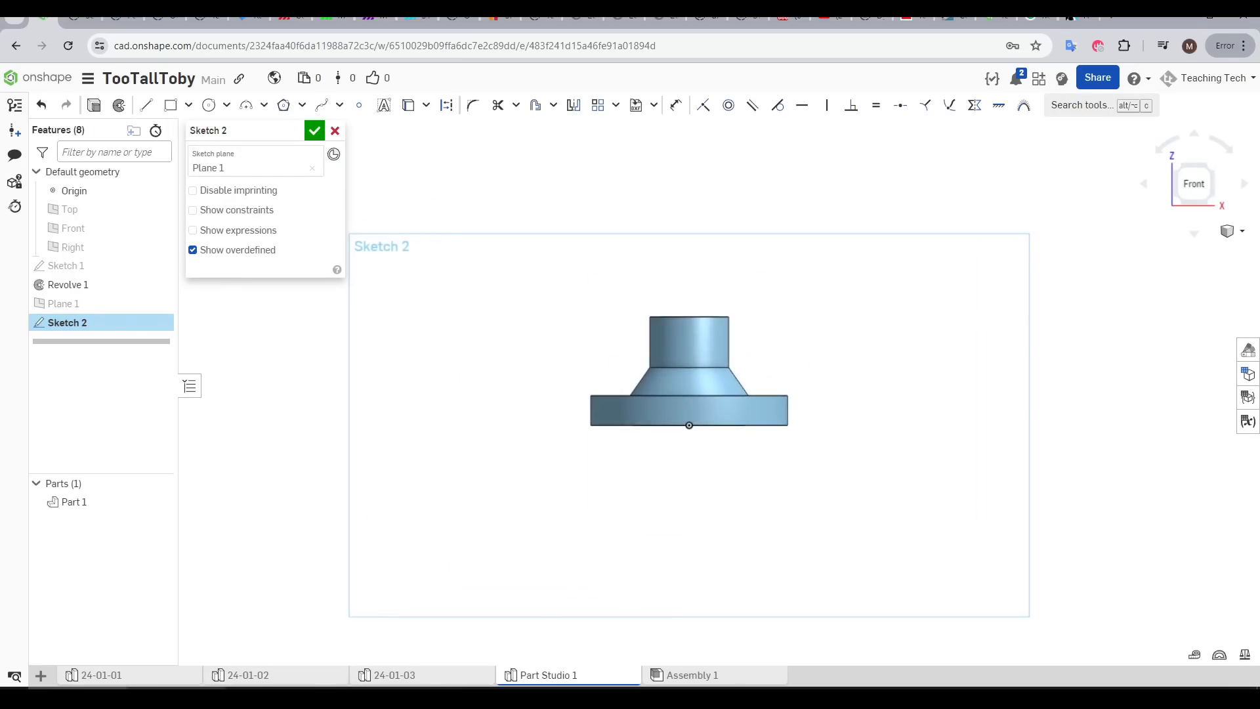
# Check the material and density specification on the Q3-FITTING tournament drawing
pyautogui.click(177, 695)
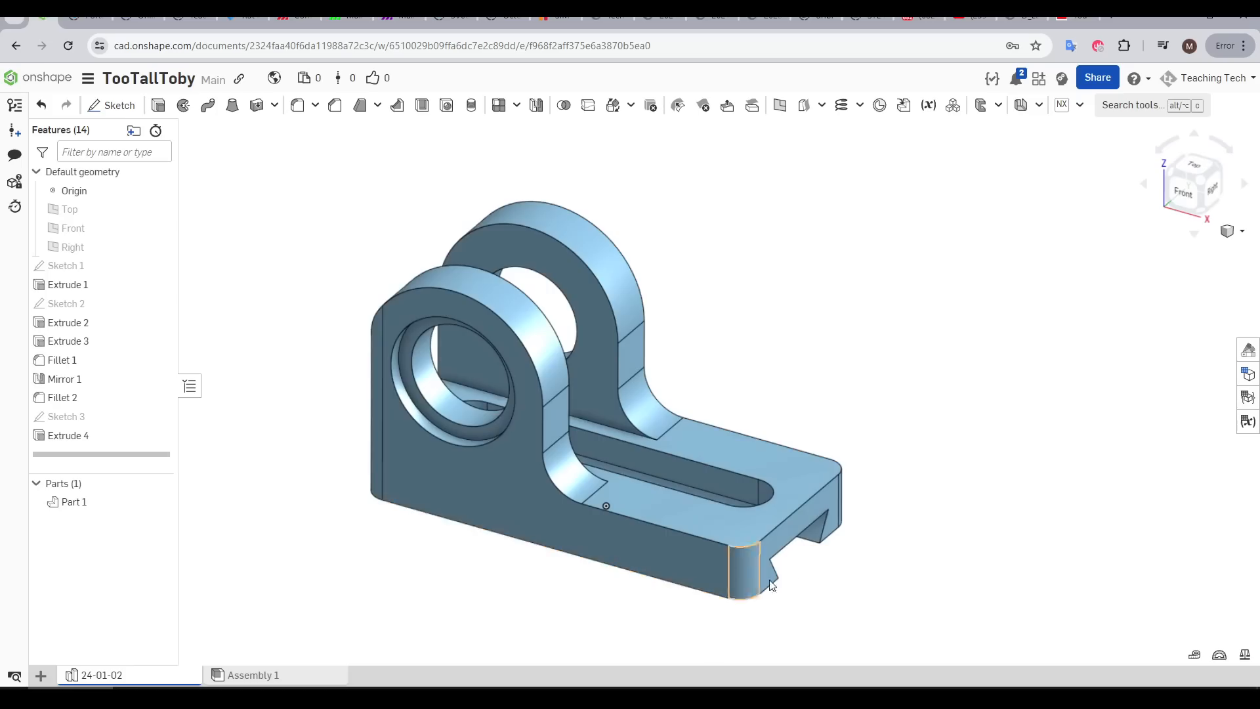
pyautogui.moveTo(860, 589)
pyautogui.mouseDown(button='right')
pyautogui.moveTo(583, 601)
pyautogui.moveTo(864, 630)
pyautogui.moveTo(843, 632)
pyautogui.mouseUp(button='right')
pyautogui.click(113, 507)
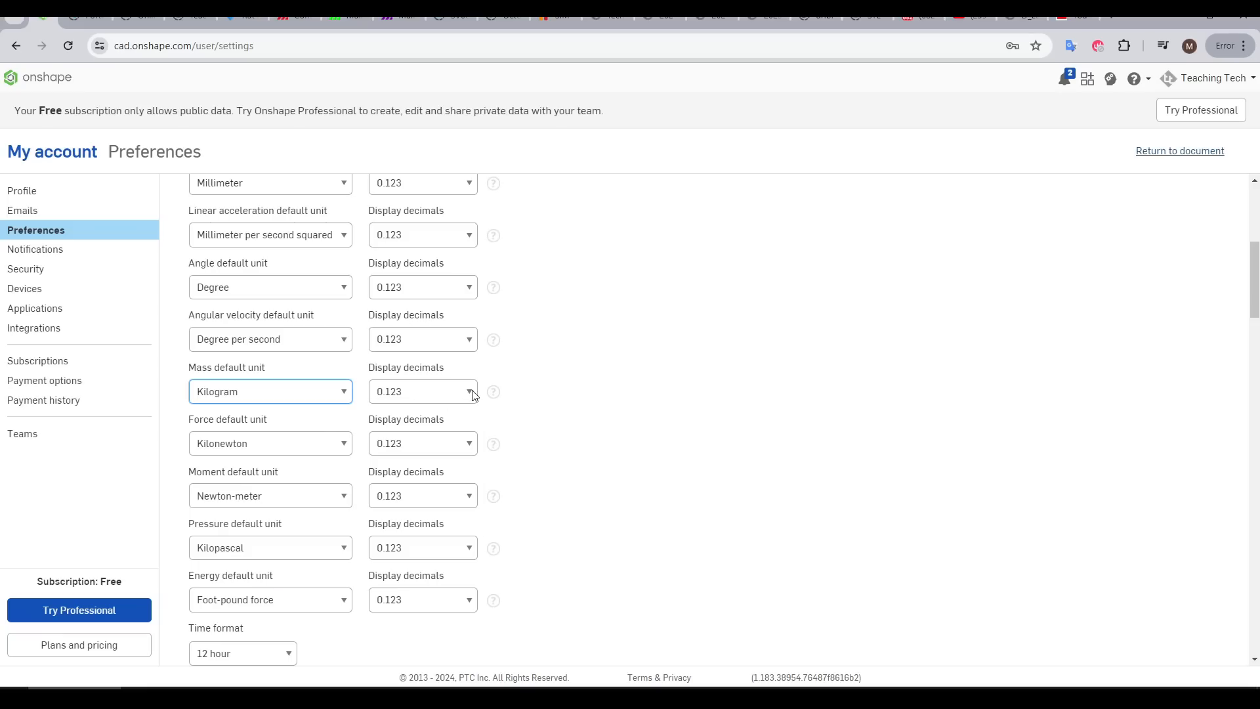
# Set the mass unit's display decimals to 0.12345678 in the account preferences and save the changes
pyautogui.click(470, 392)
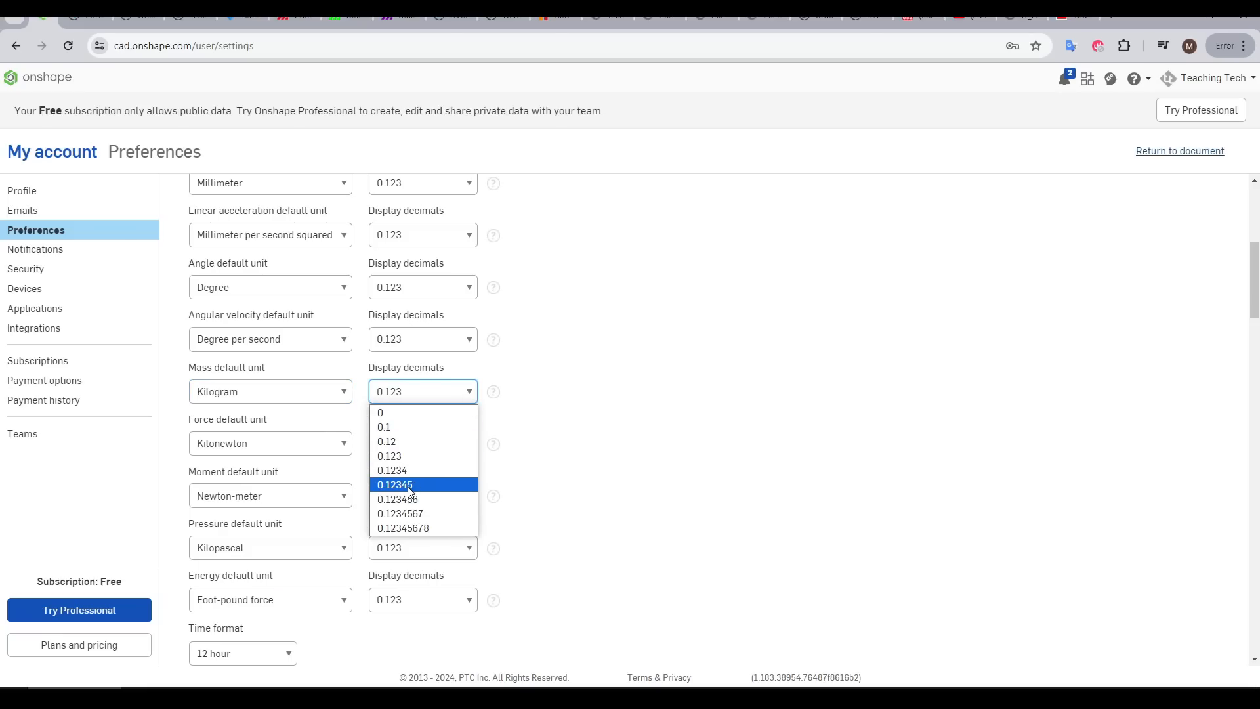
pyautogui.click(414, 528)
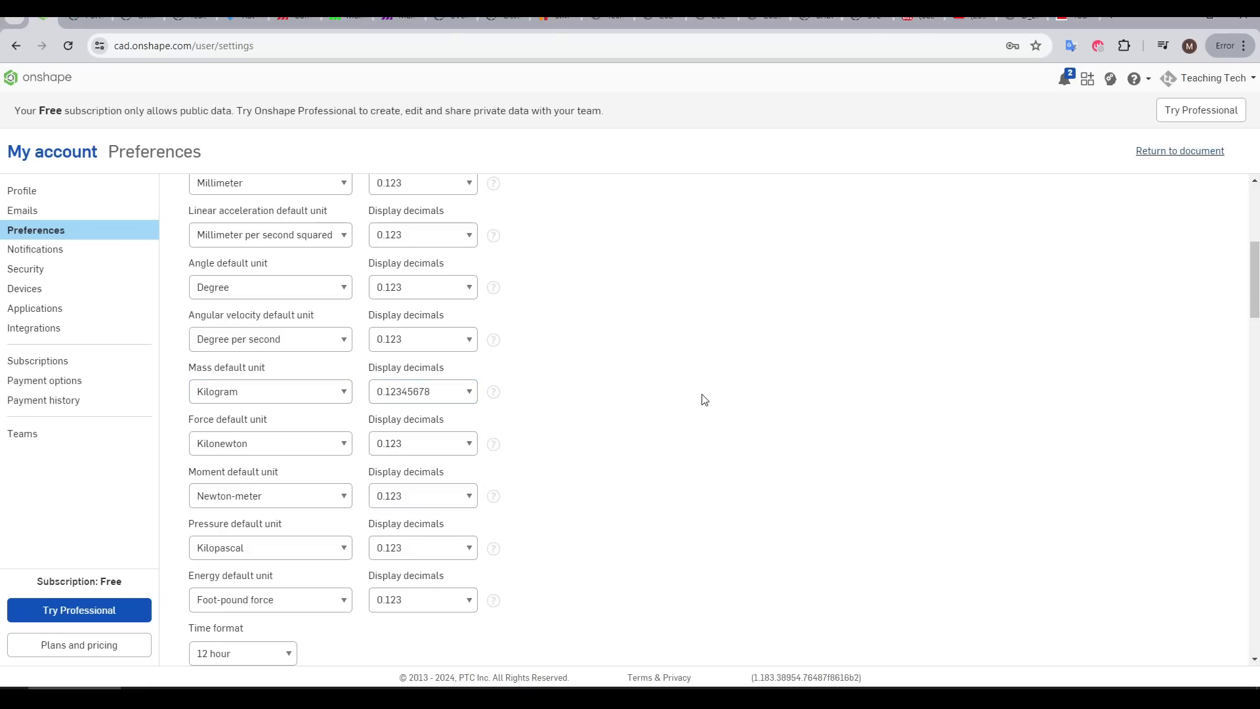
pyautogui.scroll(-5, 1059, 271)
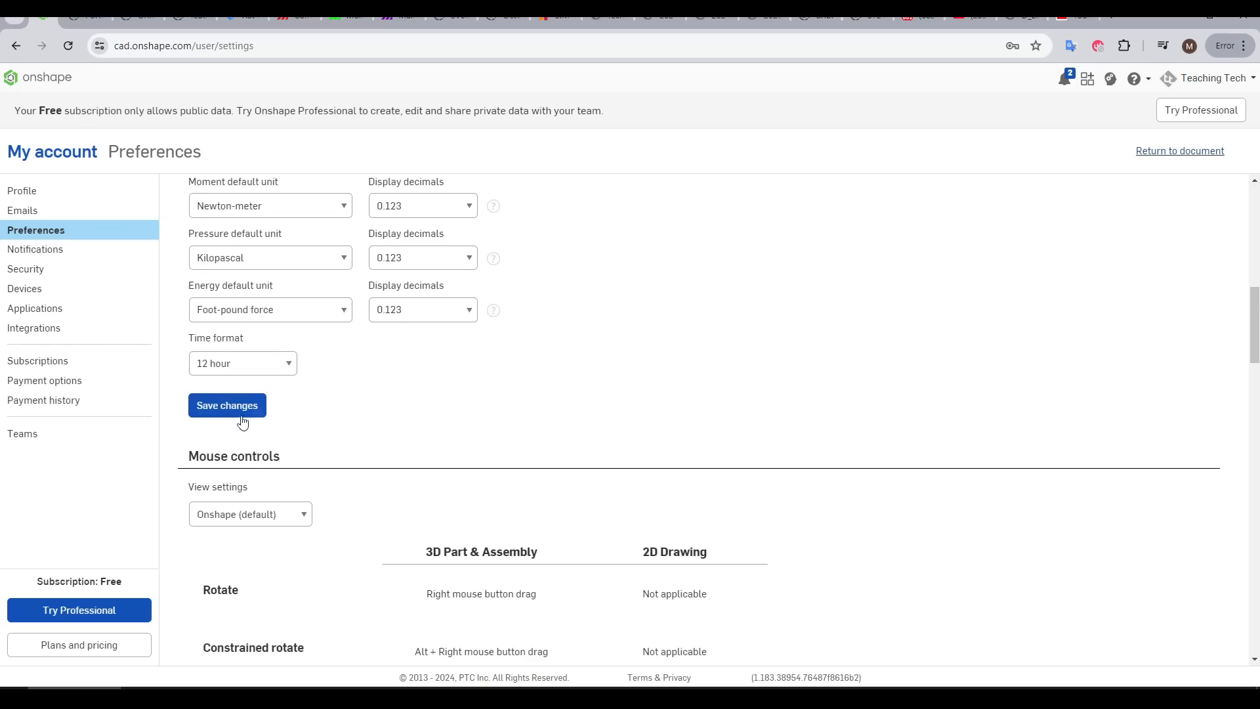
pyautogui.click(242, 416)
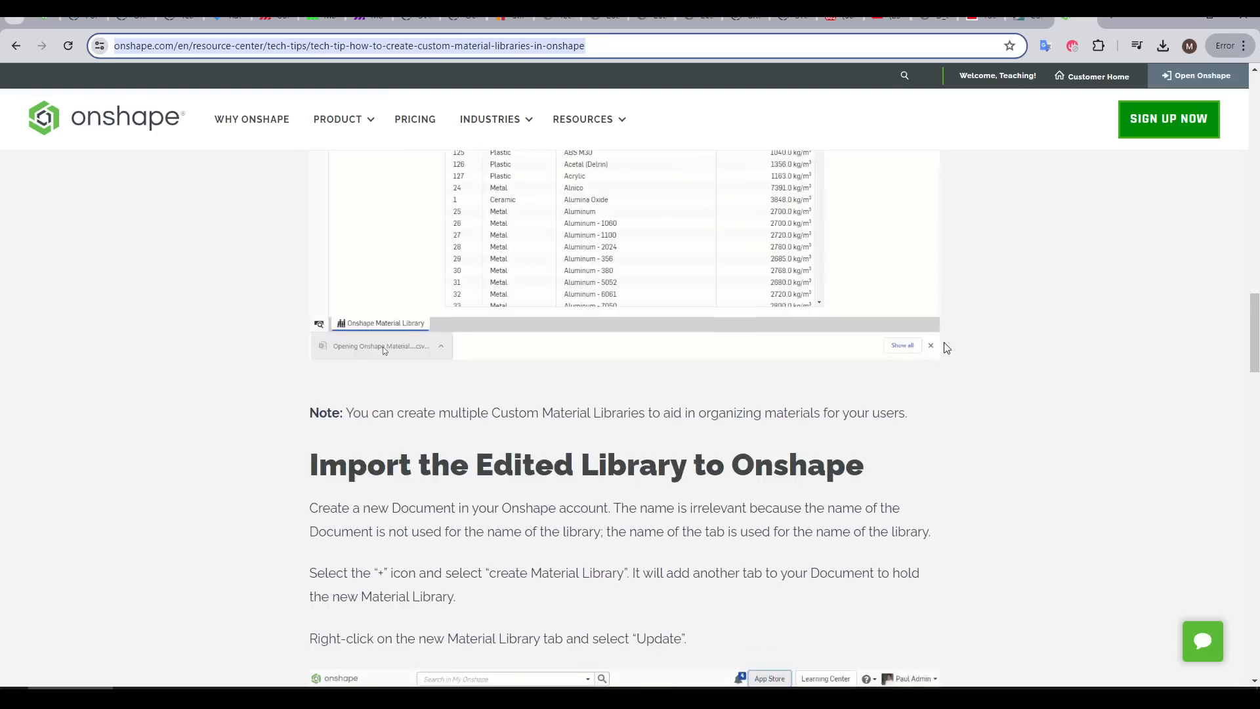
pyautogui.scroll(5, 953, 359)
pyautogui.scroll(10, 953, 359)
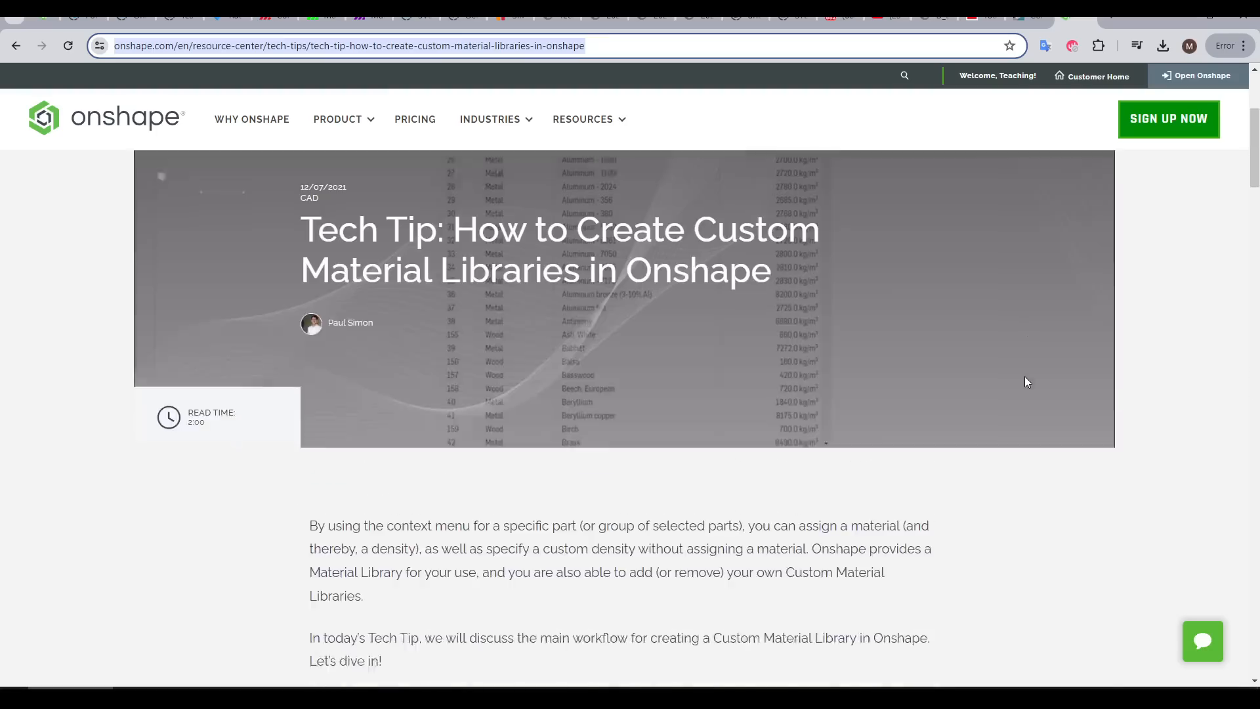
# Read the Onshape tech tip on exporting, editing and importing a custom material library
pyautogui.scroll(-10, 1027, 388)
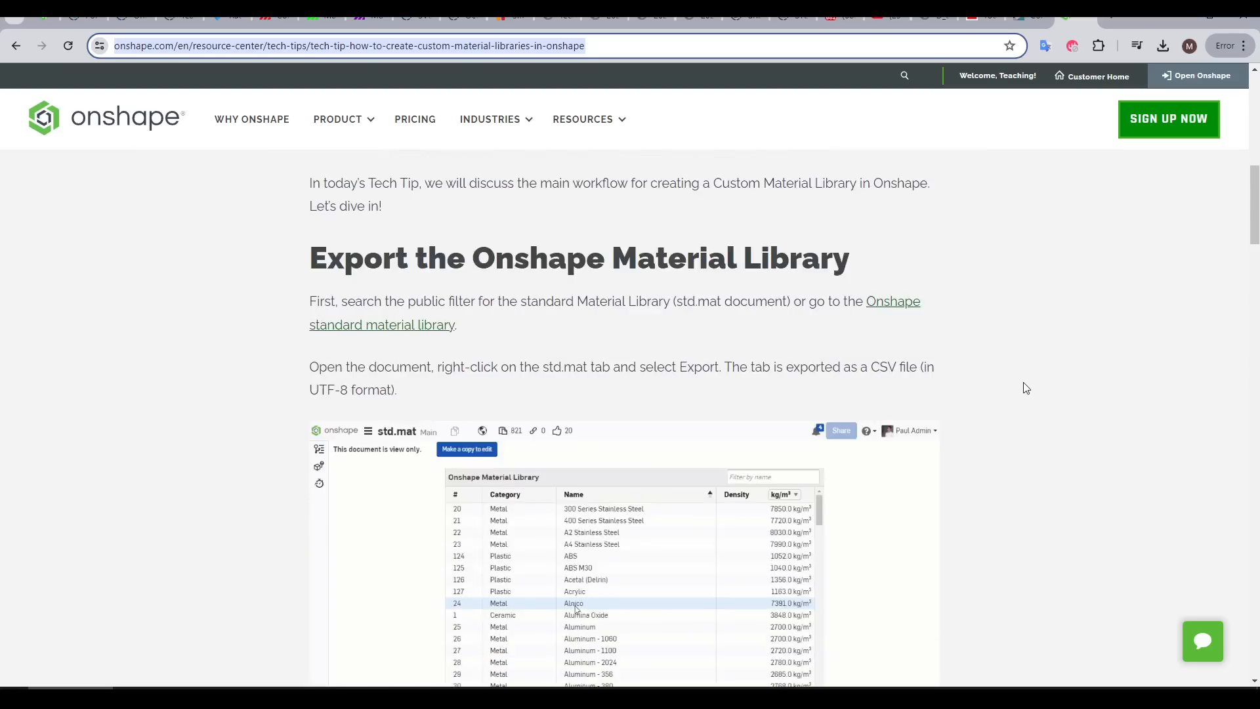
pyautogui.scroll(-12, 1022, 392)
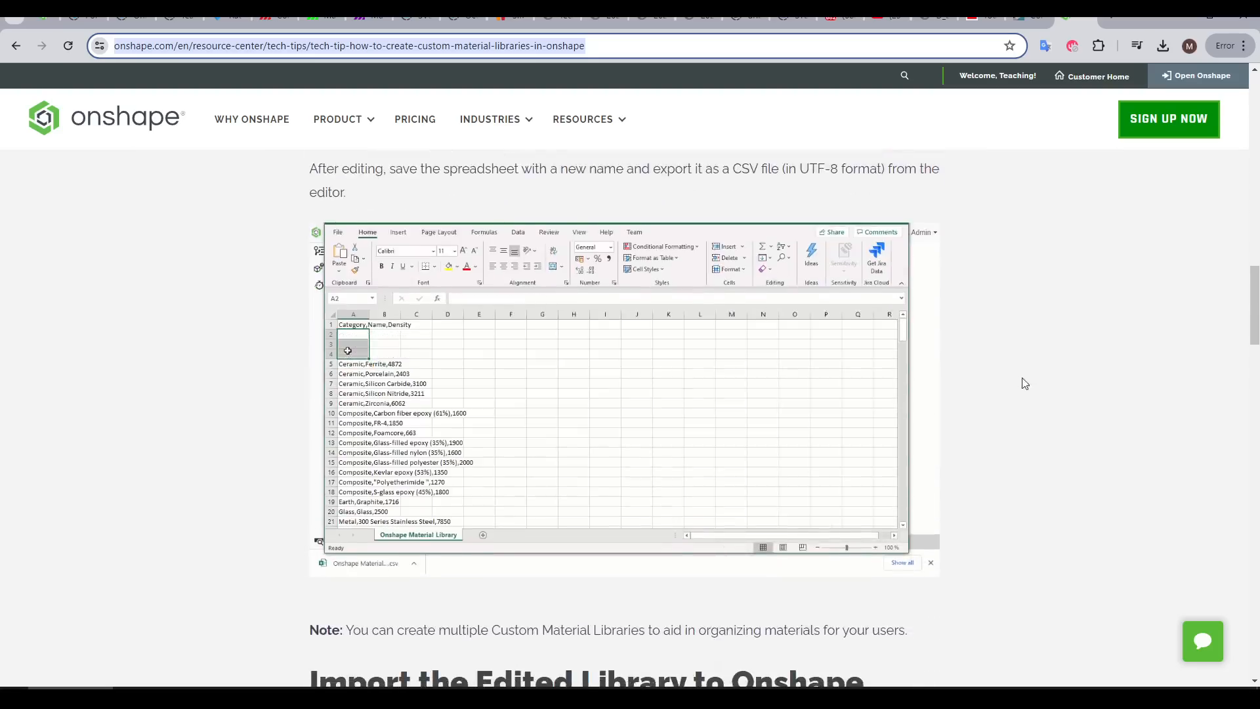
pyautogui.scroll(-4, 1042, 380)
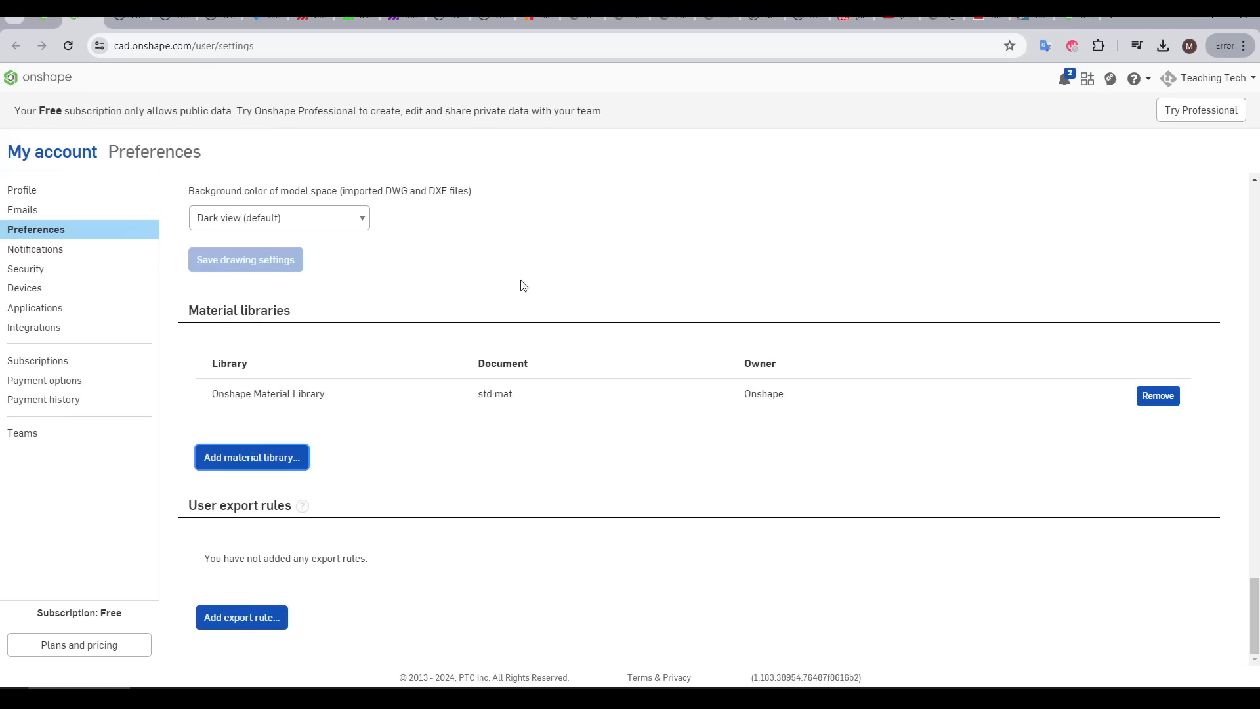
# Add TTTMaterialLibrary to the account's material libraries in the preferences
pyautogui.click(290, 446)
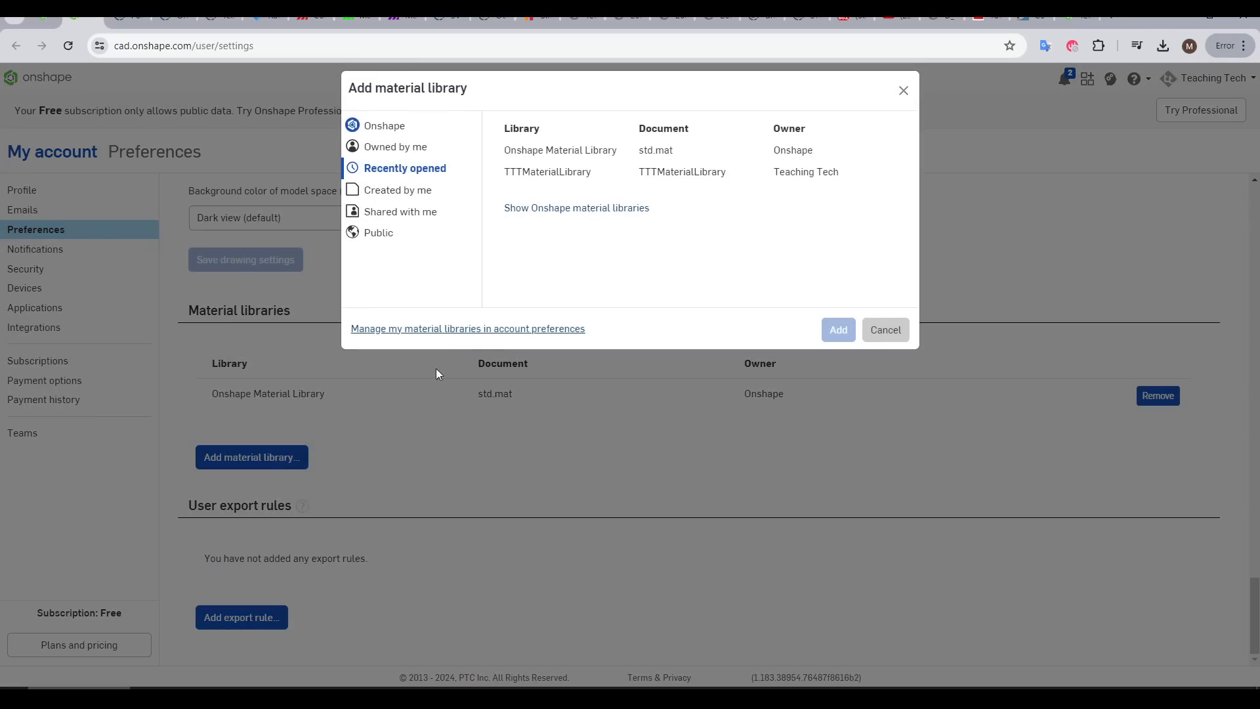
pyautogui.click(566, 179)
pyautogui.click(837, 329)
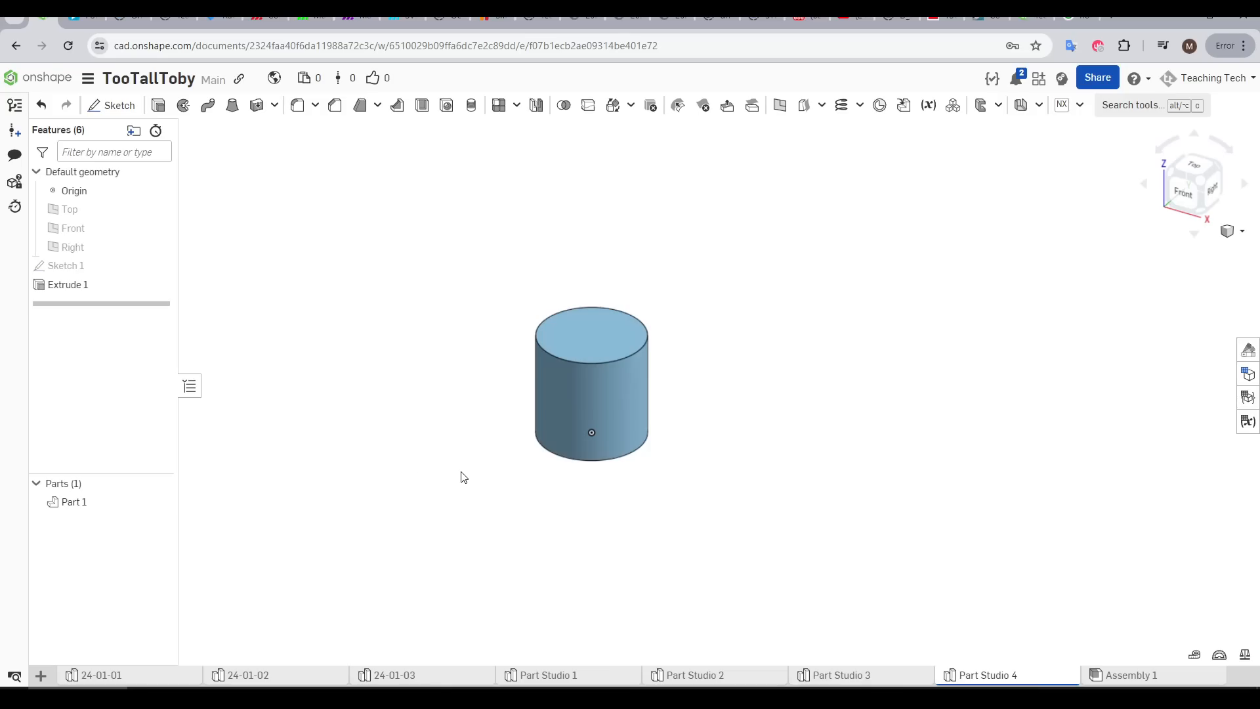
# Open material assignment for the cylinder in Part Studio 4 and add TTTMaterialLibrary as a library source
pyautogui.rightClick(104, 502)
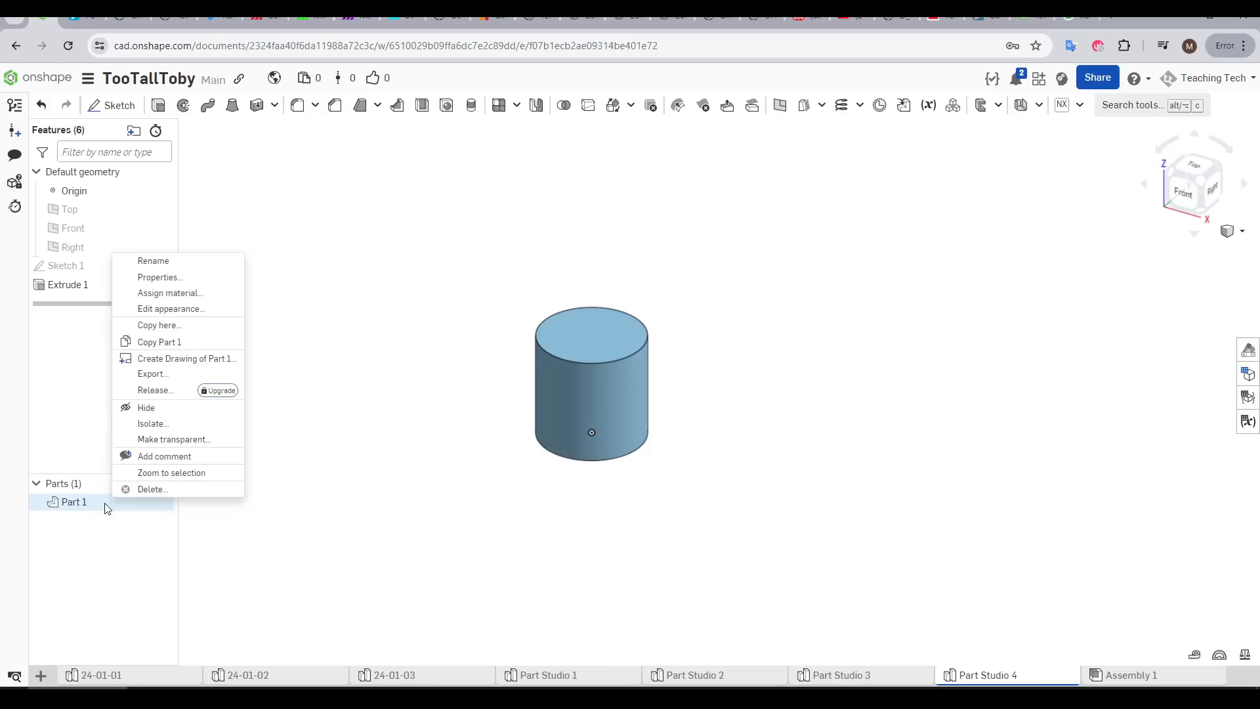
pyautogui.click(182, 296)
pyautogui.click(394, 455)
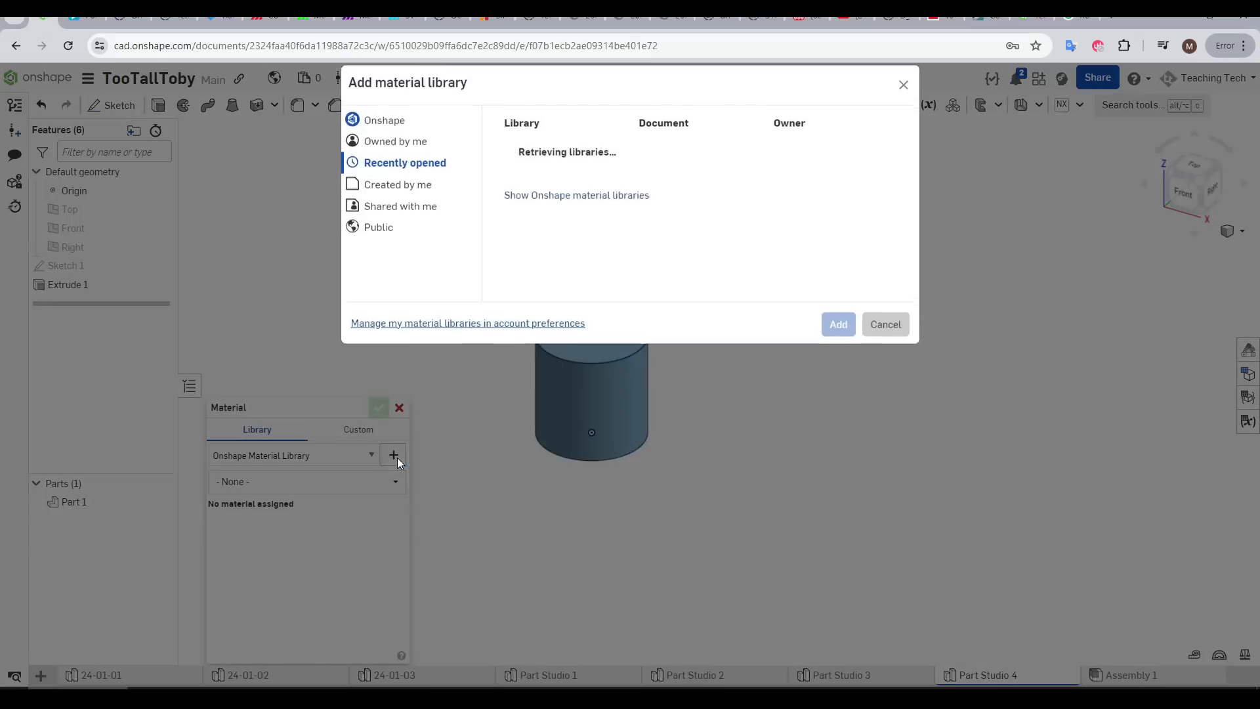
pyautogui.click(692, 173)
pyautogui.click(837, 326)
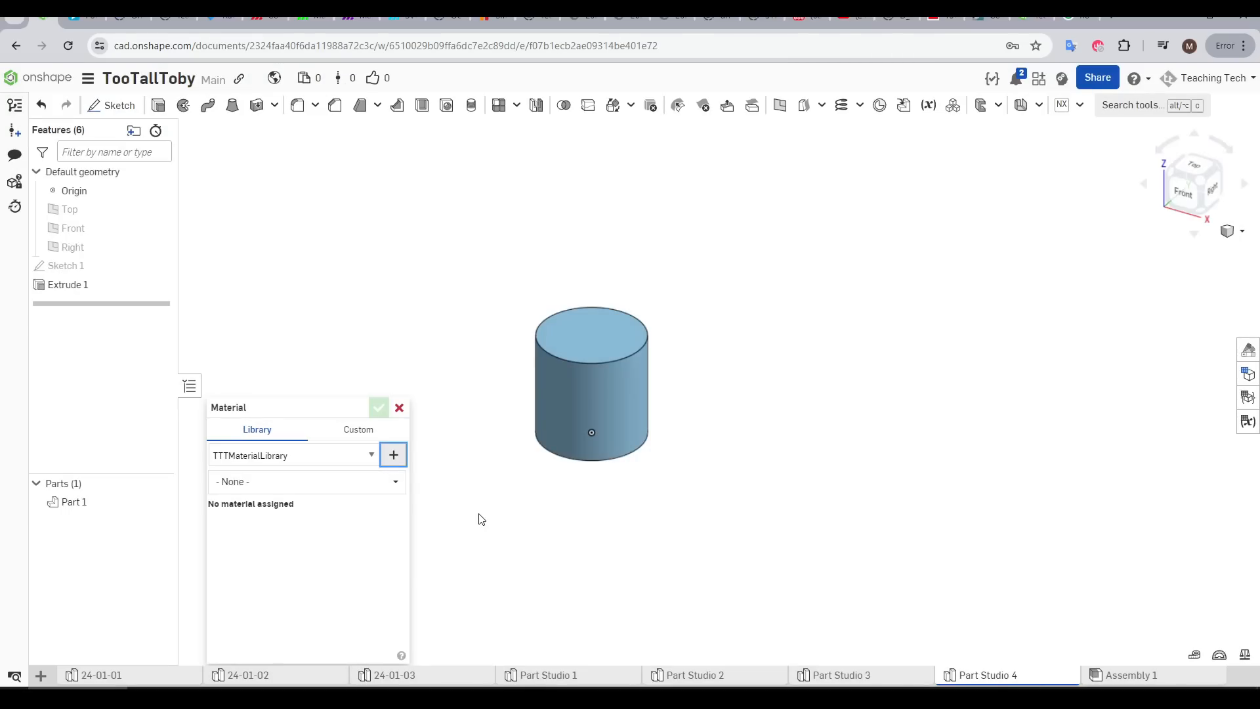
# Choose 1060 Aluminium Alloy from TTTMaterialLibrary as the cylinder's material
pyautogui.click(364, 456)
pyautogui.click(324, 489)
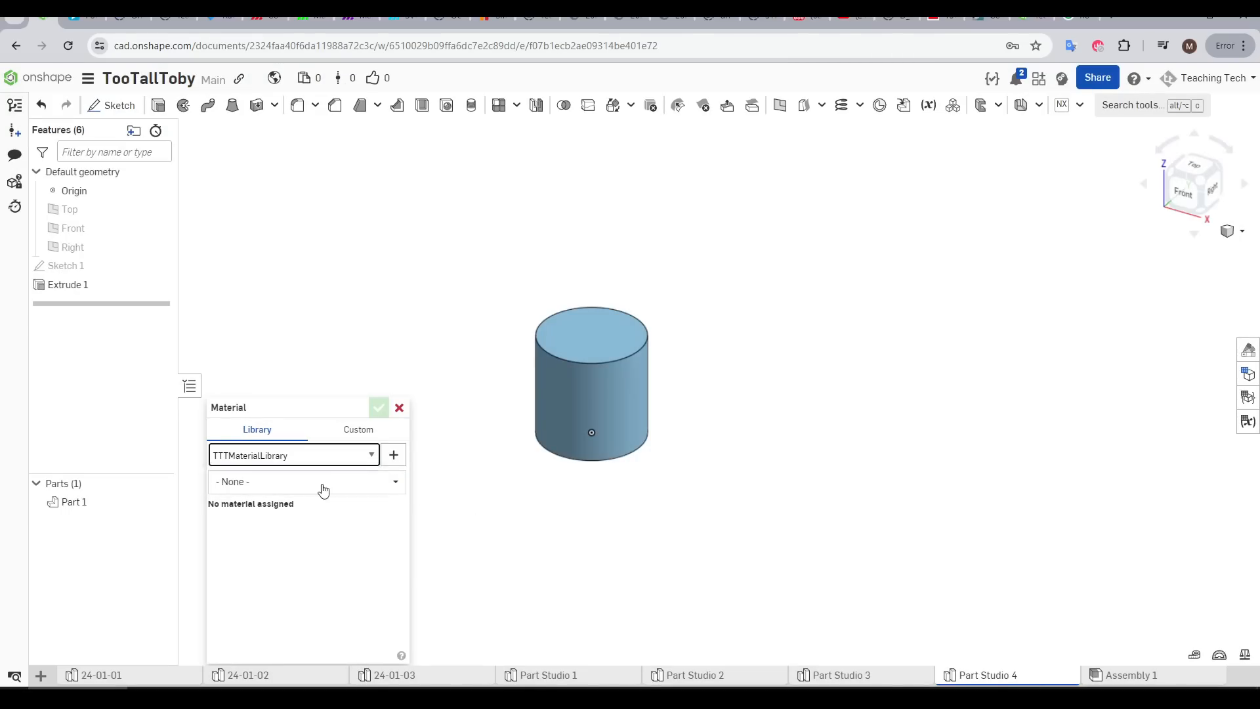
pyautogui.click(326, 489)
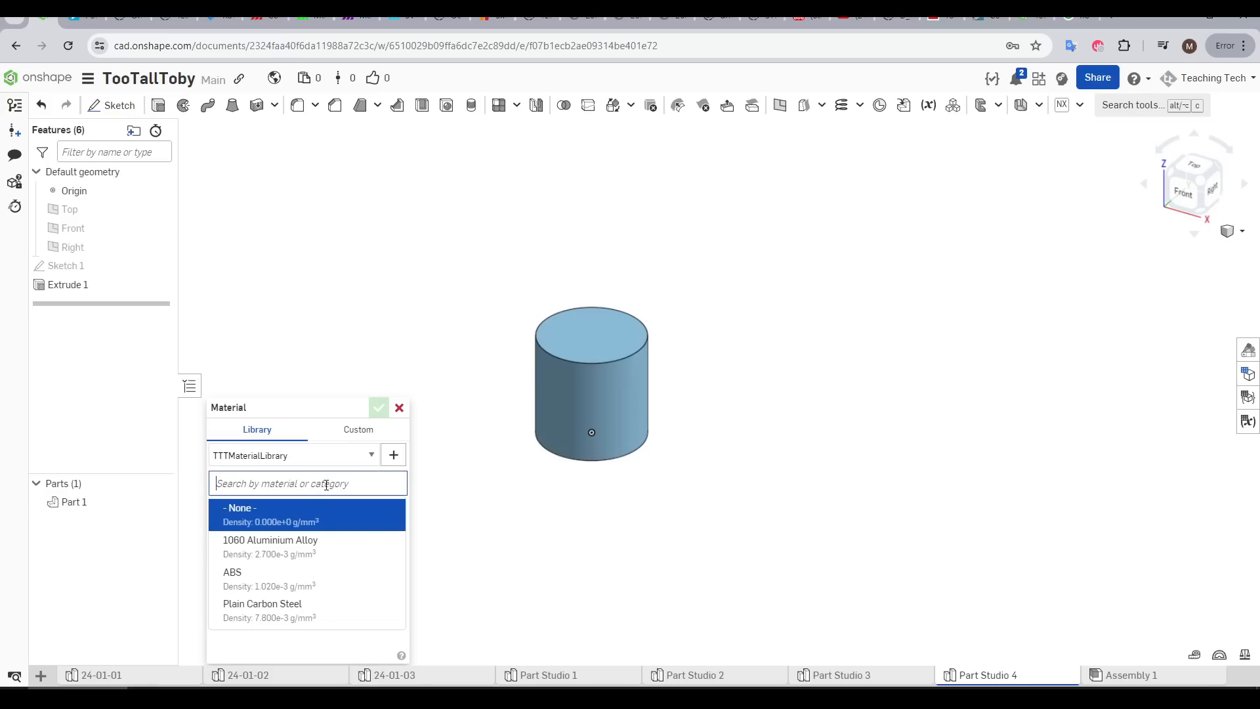
pyautogui.click(308, 542)
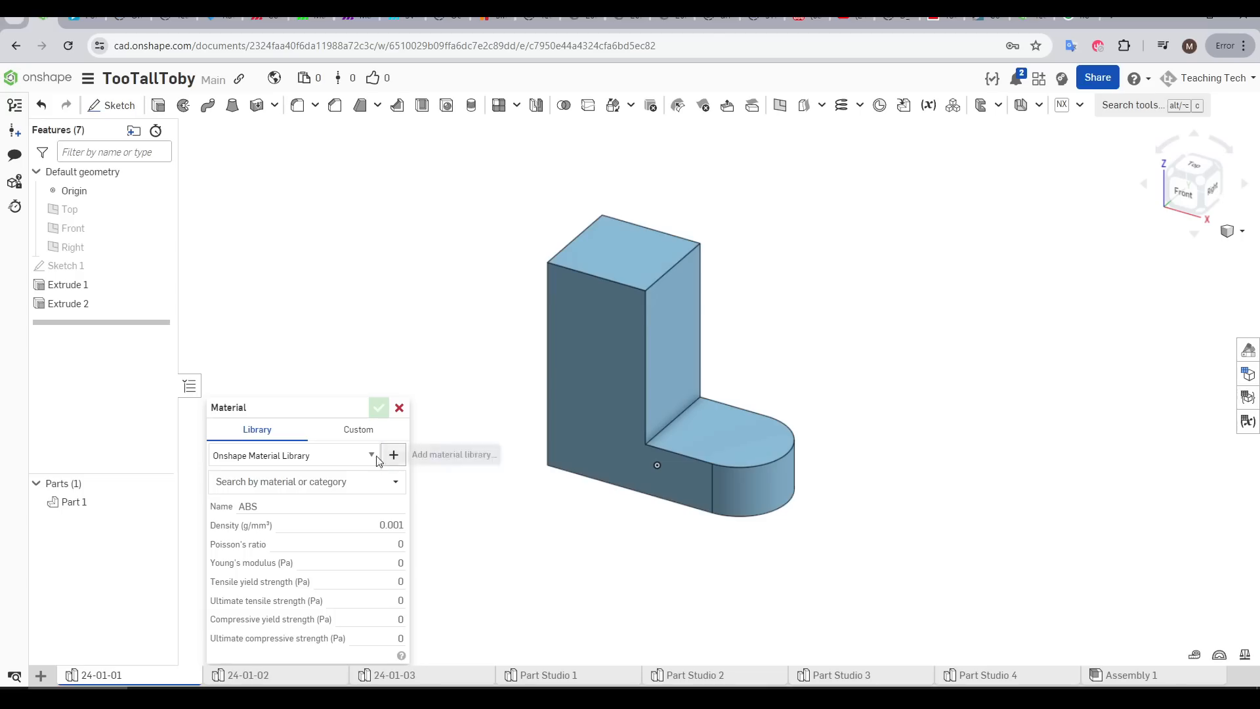
# Assign ABS from TTTMaterialLibrary to the L-shaped part in 24-01-01 and check its mass
pyautogui.click(372, 455)
pyautogui.click(324, 485)
pyautogui.click(299, 483)
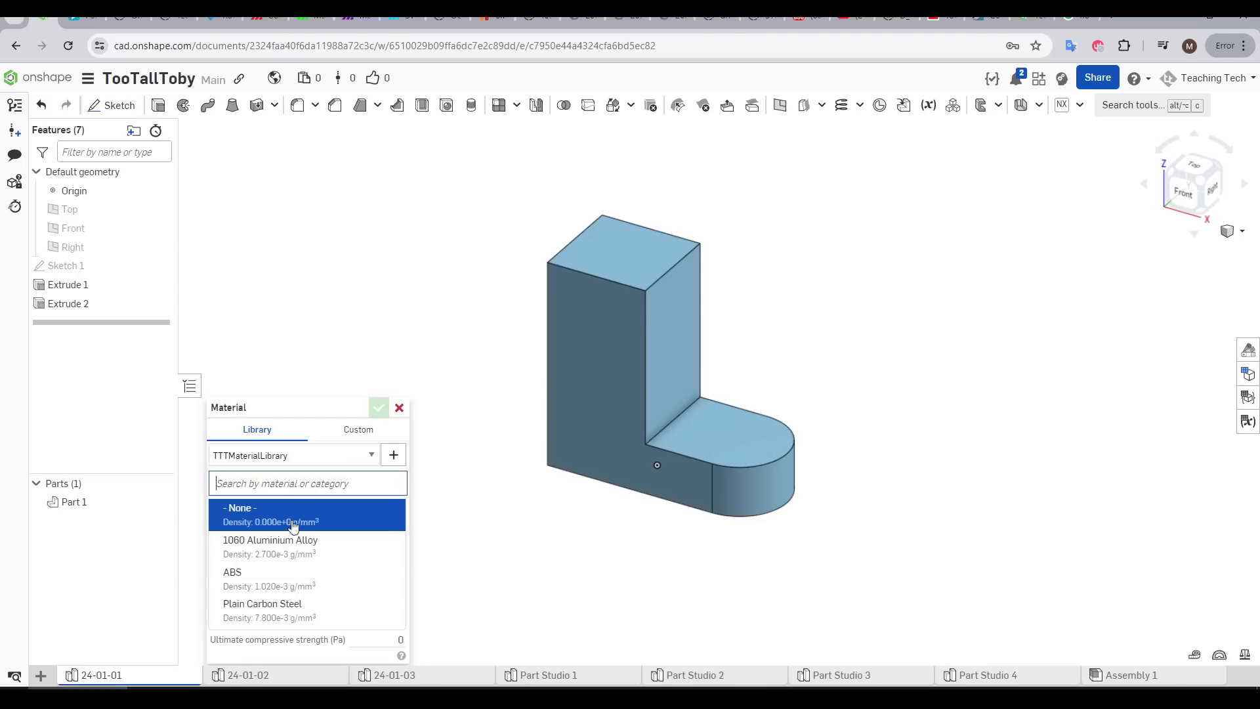
pyautogui.click(276, 573)
pyautogui.click(380, 408)
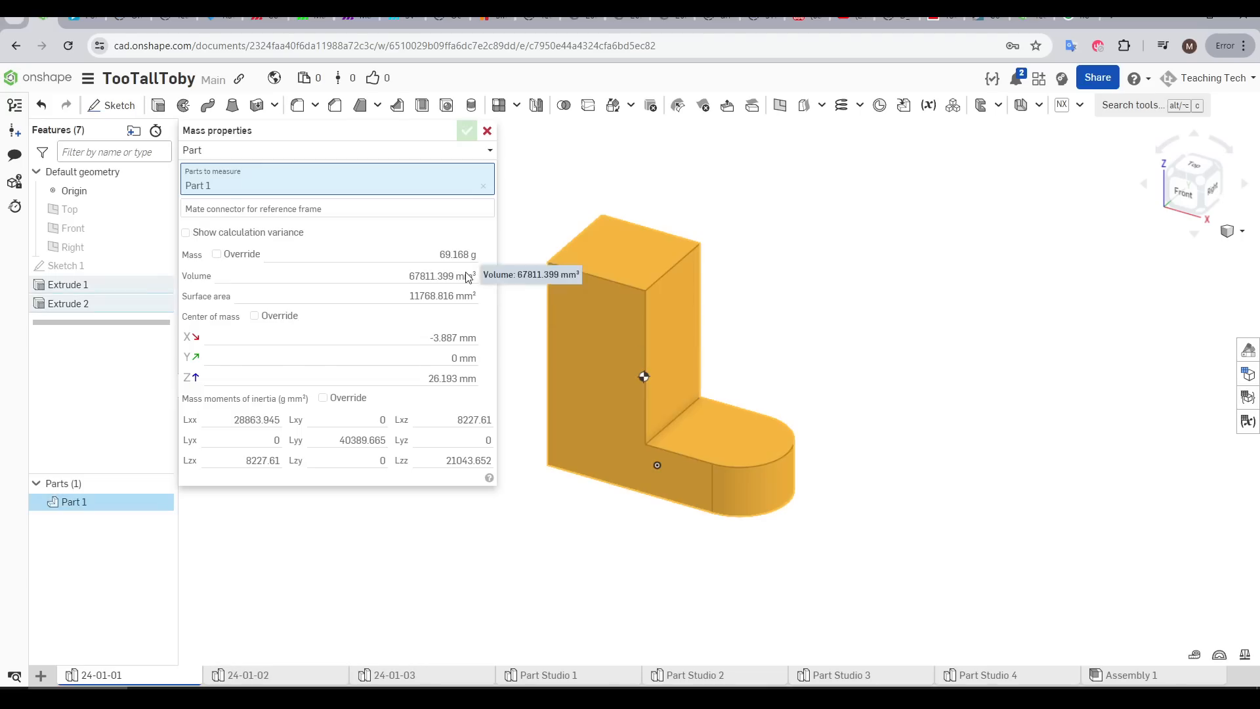
pyautogui.doubleClick(453, 254)
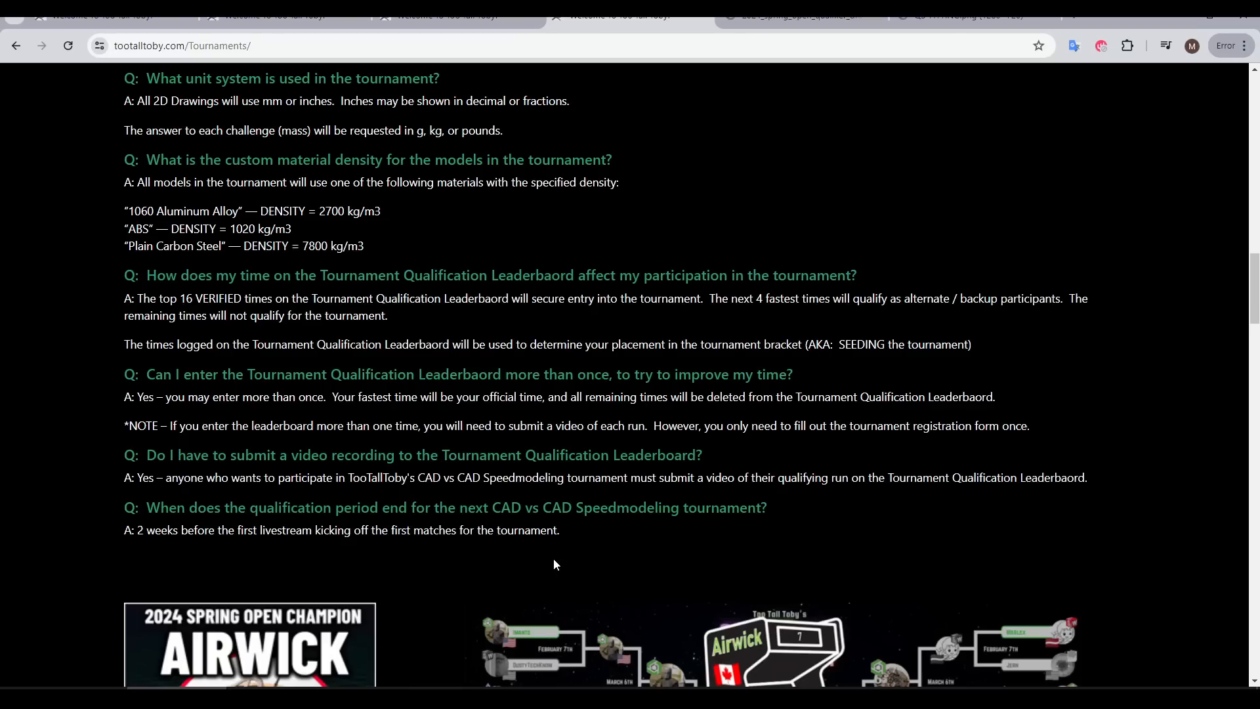
# Highlight the tournament FAQ's answer on entering more than once and its question about submitting a video recording
pyautogui.moveTo(138, 397); pyautogui.dragTo(999, 397)
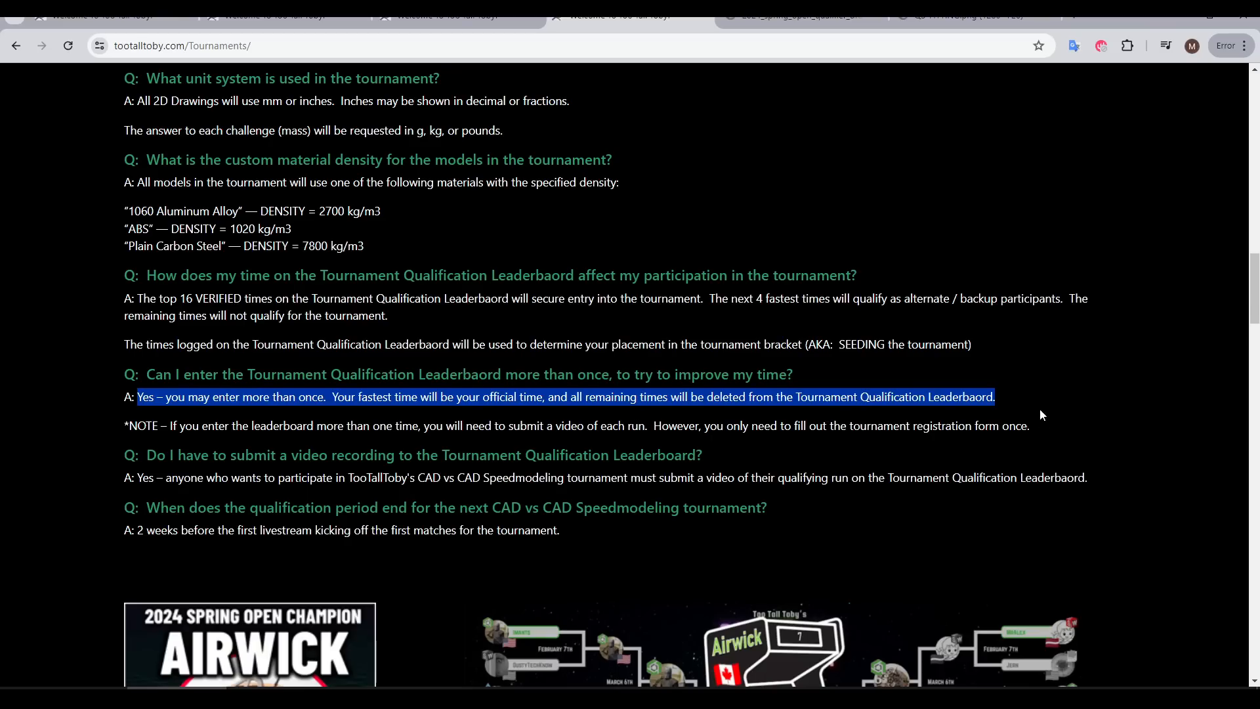
pyautogui.moveTo(731, 450); pyautogui.dragTo(147, 455)
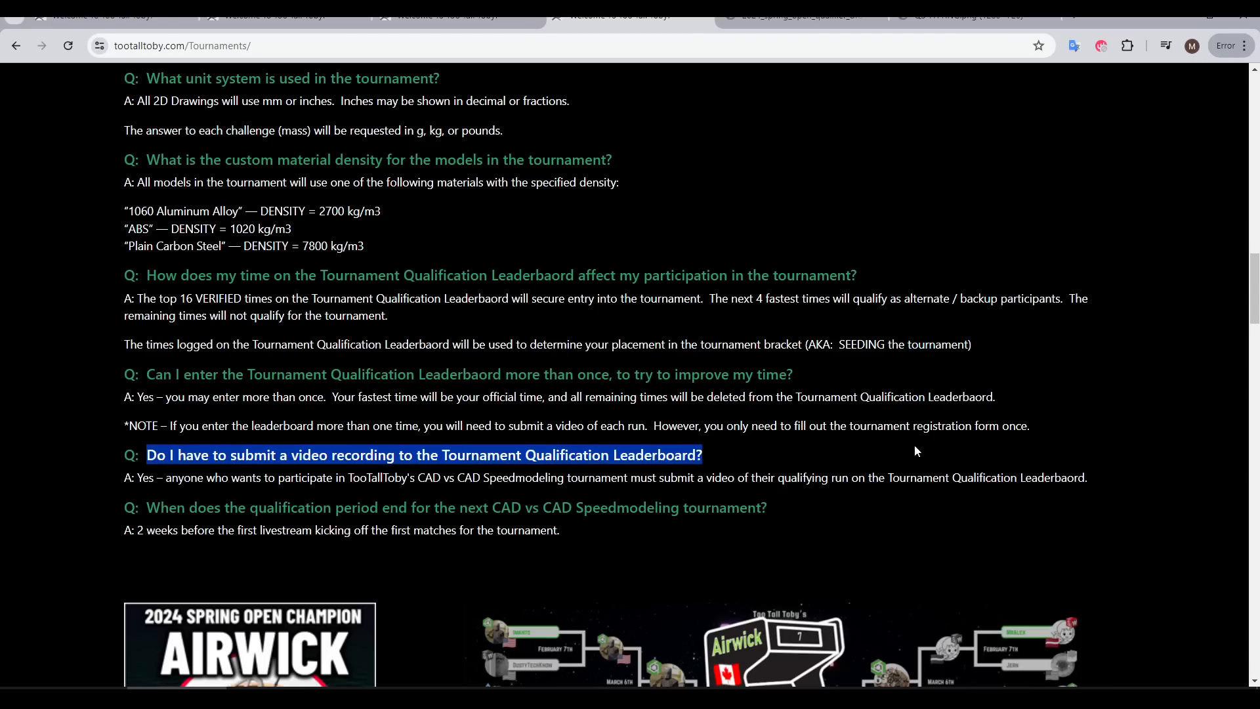